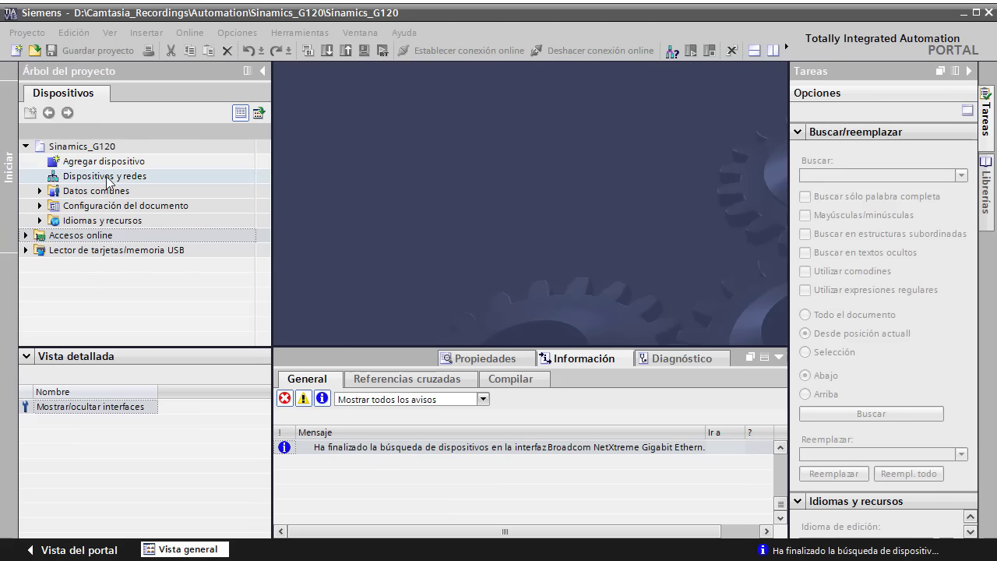
Open the project's devices and networks editor in the network view.
{"action": "double_click", "coordinate": [120, 162]}
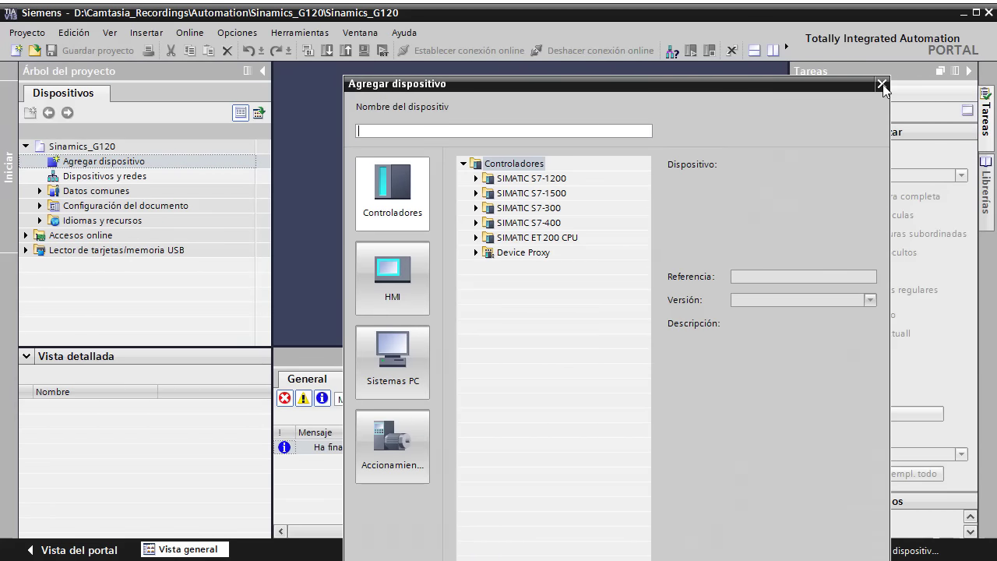
{"action": "left_click", "coordinate": [882, 84]}
{"action": "left_click", "coordinate": [100, 178]}
{"action": "double_click", "coordinate": [100, 178]}
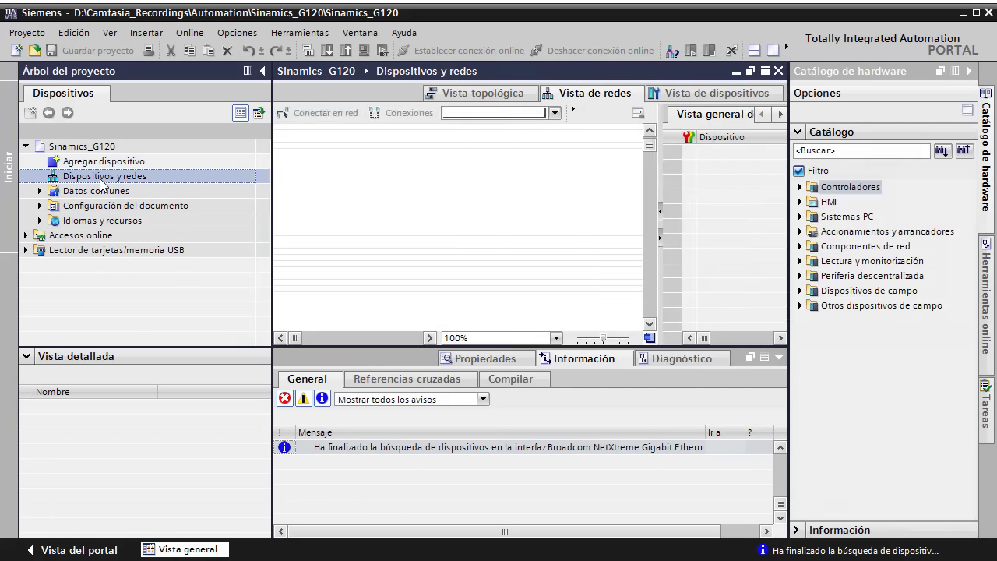
Expand the hardware catalog to the SINAMICS devices under Otros dispositivos de campo, PROFINET IO, Drives, SIEMENS AG.
{"action": "left_click", "coordinate": [801, 291]}
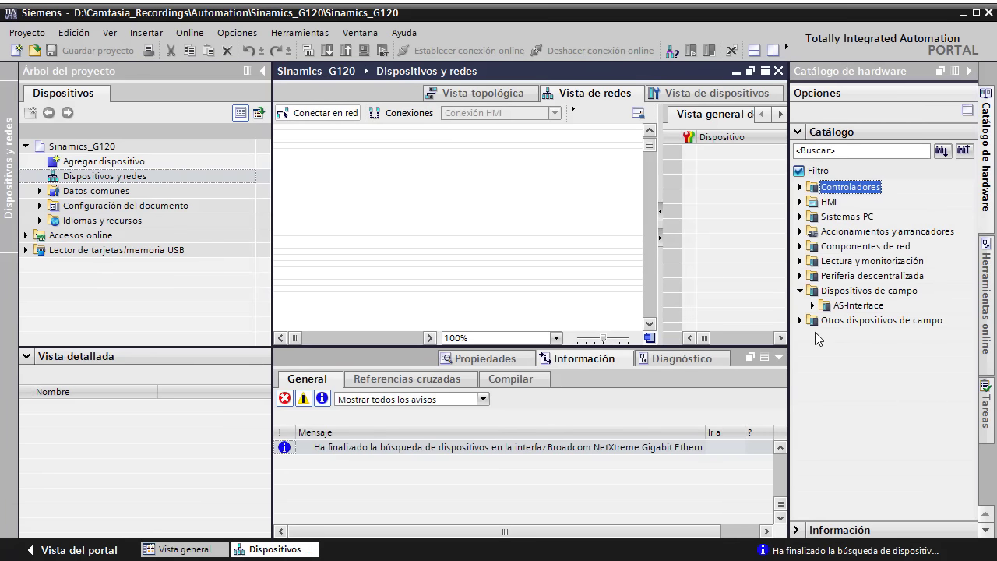
{"action": "left_click", "coordinate": [801, 291]}
{"action": "left_click", "coordinate": [800, 305]}
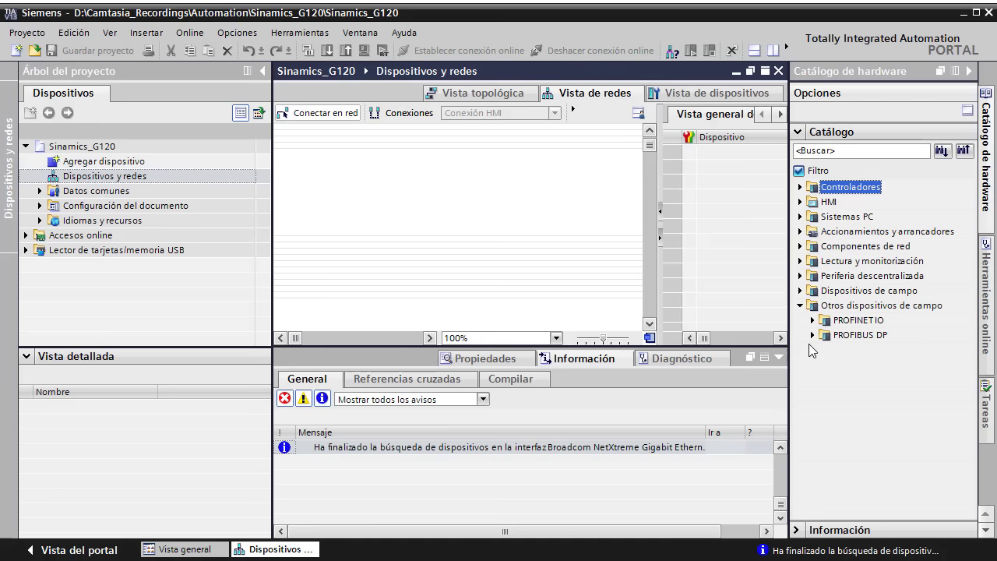
{"action": "left_click", "coordinate": [812, 320]}
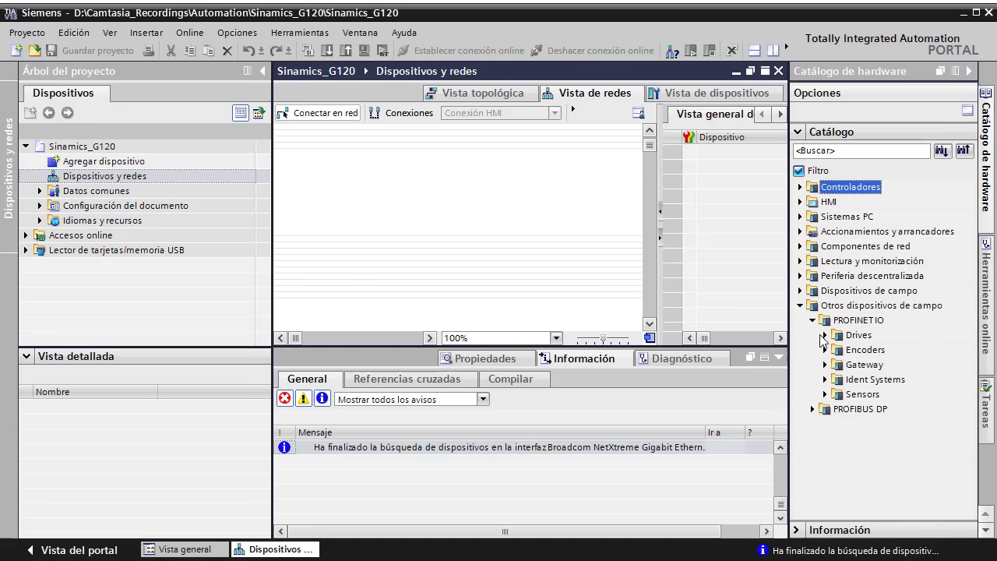
{"action": "left_click", "coordinate": [826, 335]}
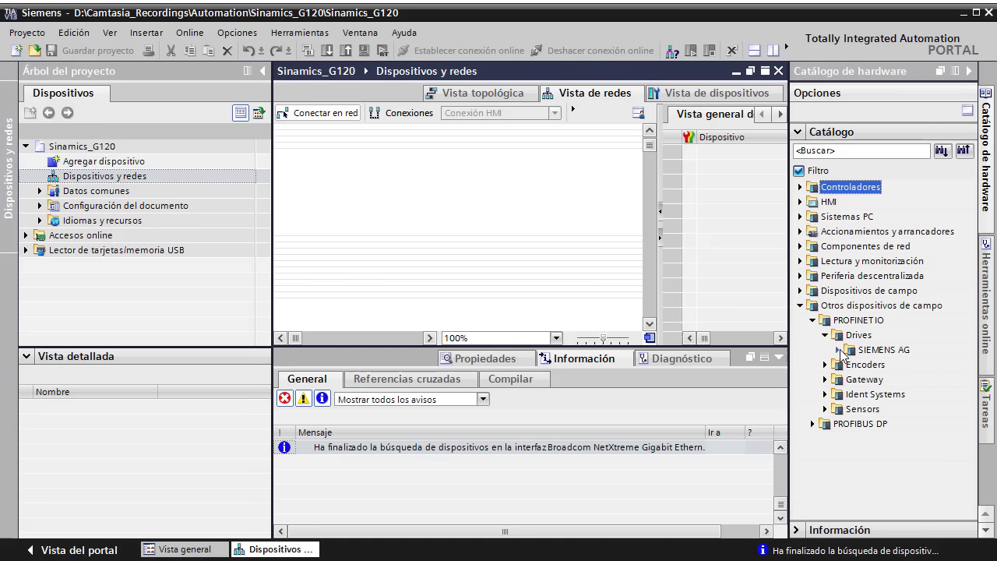
{"action": "left_click", "coordinate": [839, 350]}
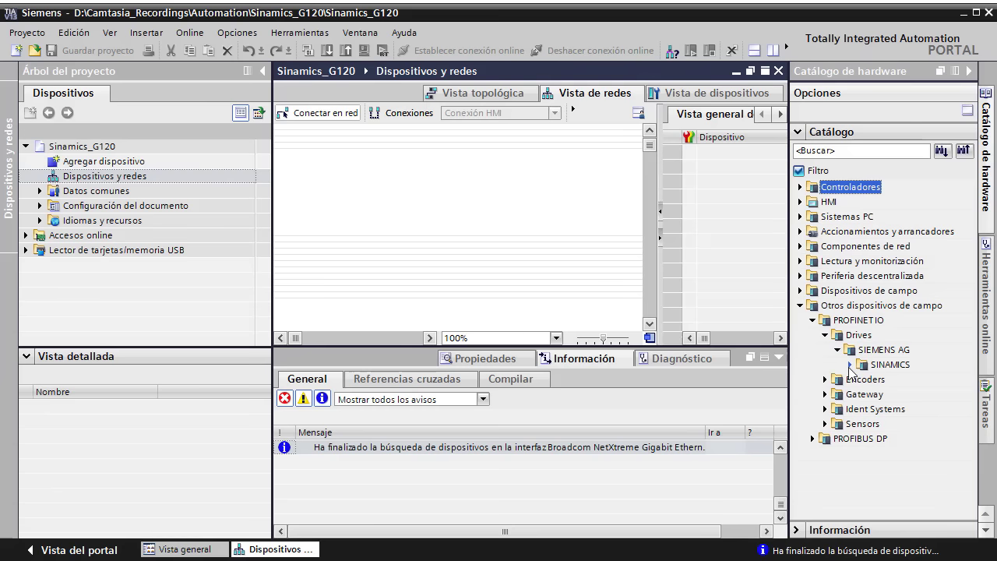
{"action": "left_click", "coordinate": [850, 367]}
{"action": "left_click", "coordinate": [851, 365]}
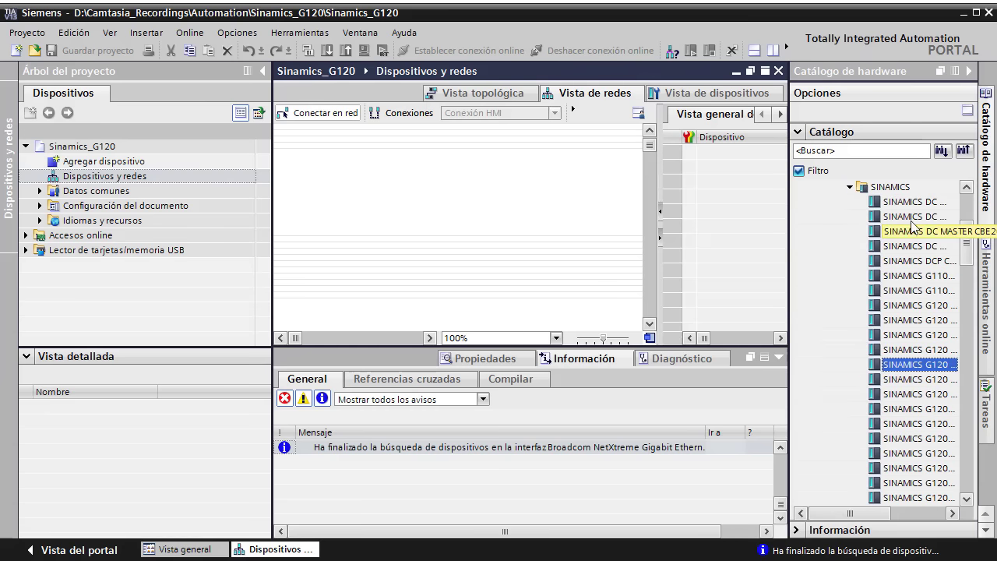
Collapse the network data table and widen the hardware catalog enough to read the full SINAMICS G120 names.
{"action": "left_click", "coordinate": [661, 238]}
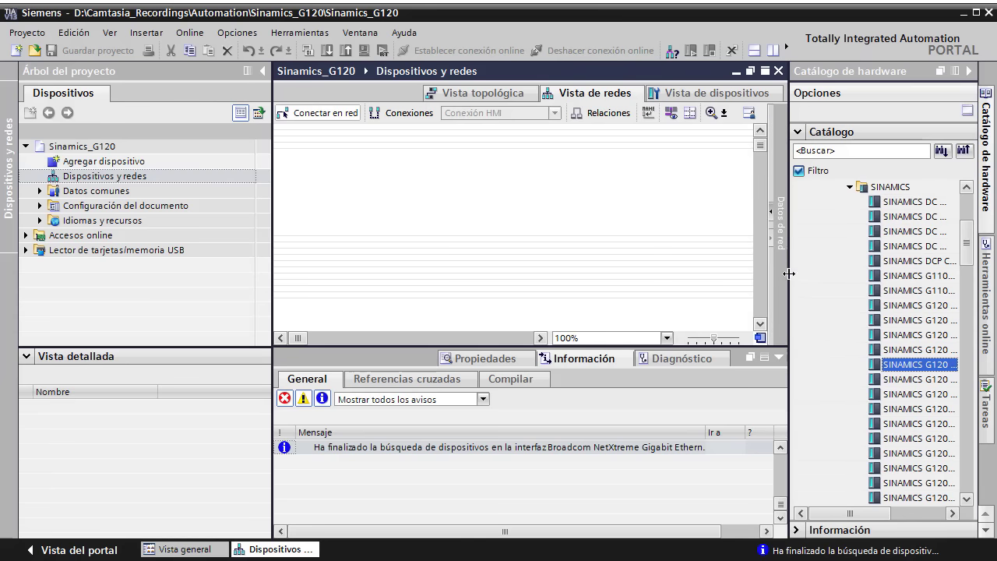
{"action": "left_click_drag", "start_coordinate": [789, 271], "coordinate": [718, 269]}
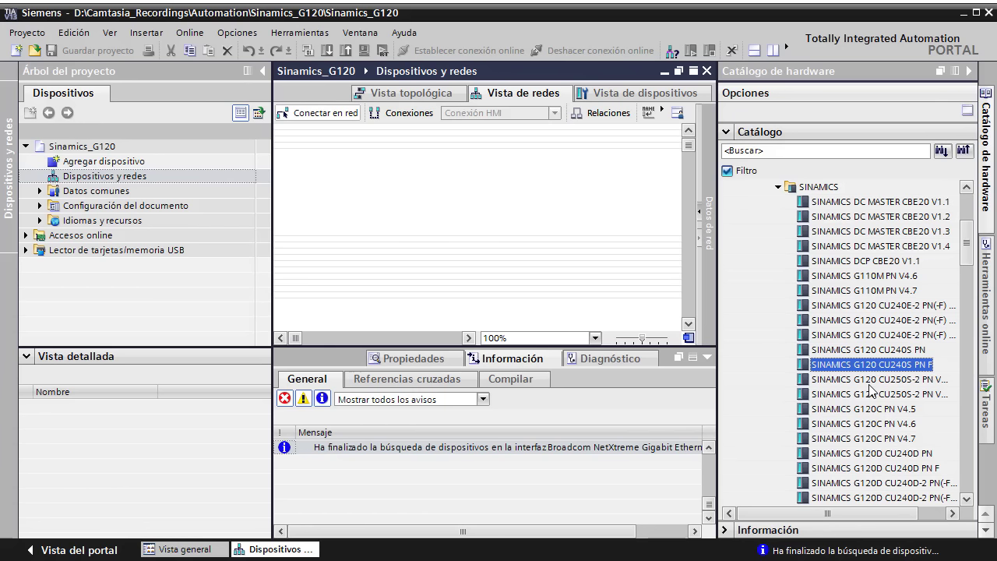
{"action": "left_click", "coordinate": [873, 383]}
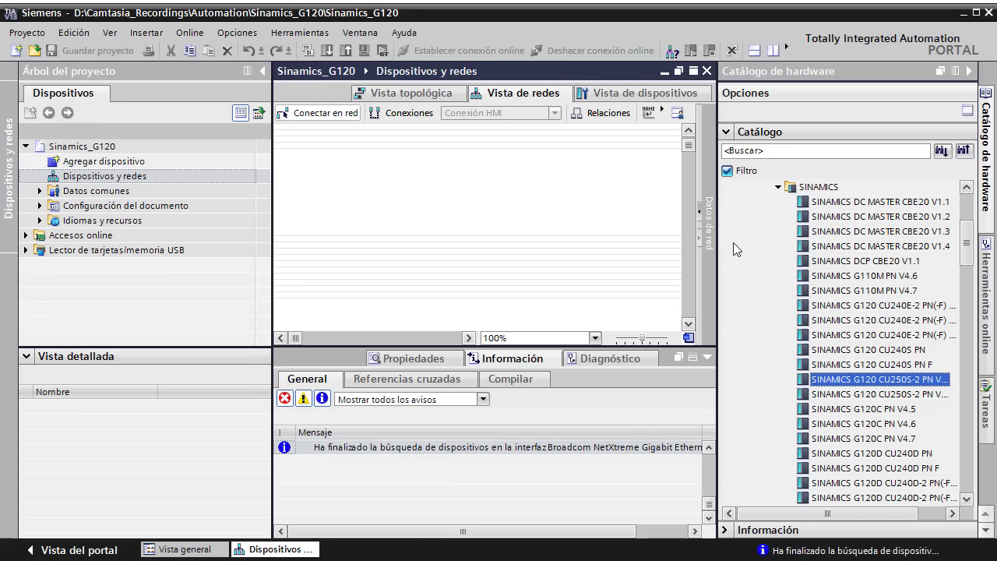
{"action": "left_click_drag", "start_coordinate": [717, 270], "coordinate": [521, 262]}
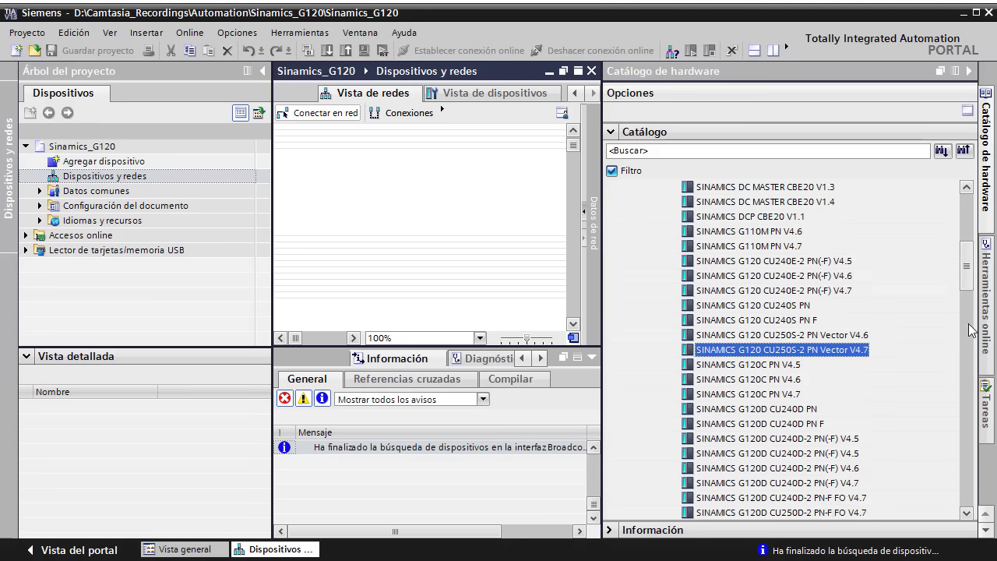
Show the catalog's device information for the SINAMICS G120 CU250S-2 PN Vector V4.7 and return to its entry.
{"action": "left_click_drag", "start_coordinate": [972, 257], "coordinate": [973, 498]}
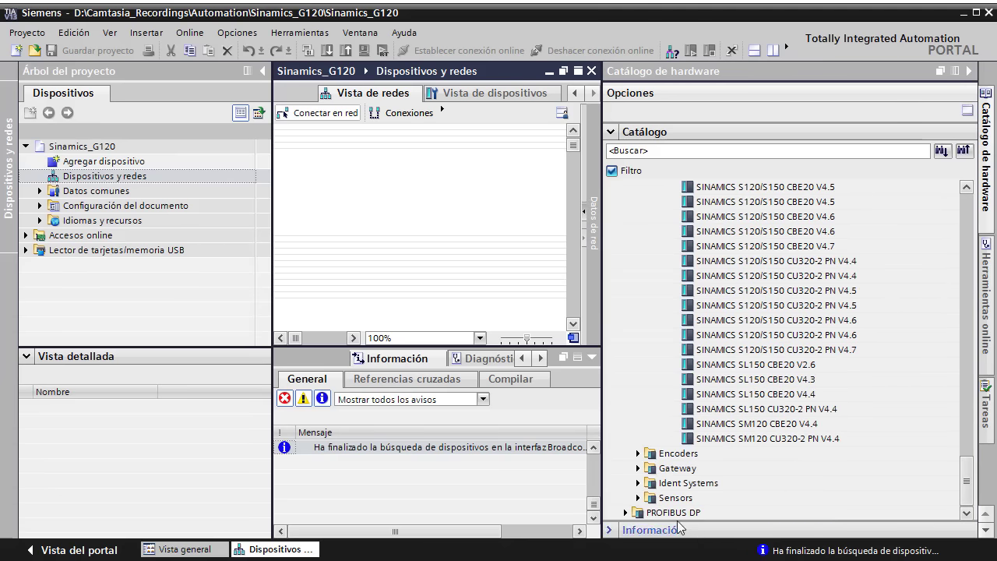
{"action": "left_click", "coordinate": [618, 529]}
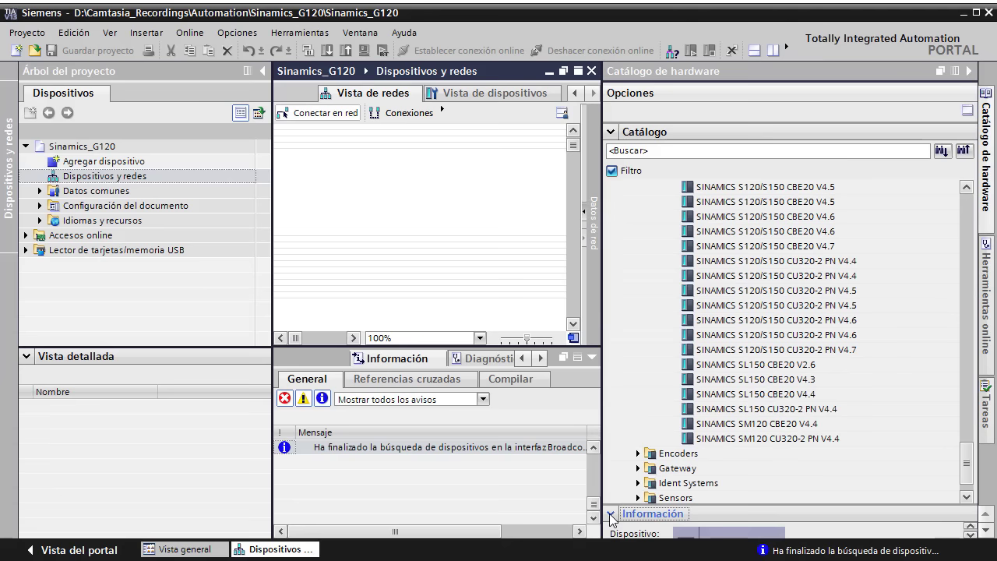
{"action": "left_click", "coordinate": [616, 517]}
{"action": "left_click", "coordinate": [614, 533]}
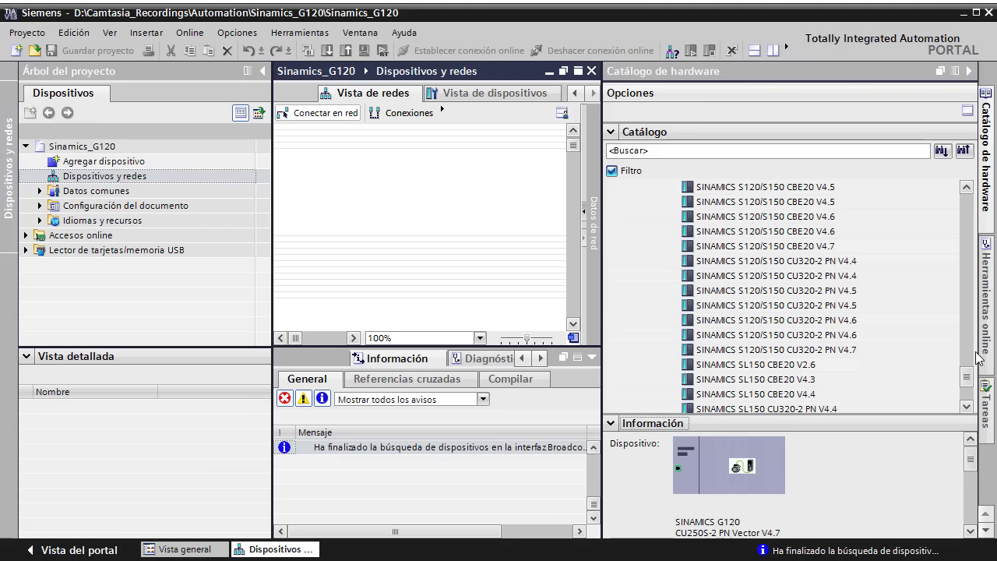
{"action": "left_click_drag", "start_coordinate": [969, 378], "coordinate": [969, 225]}
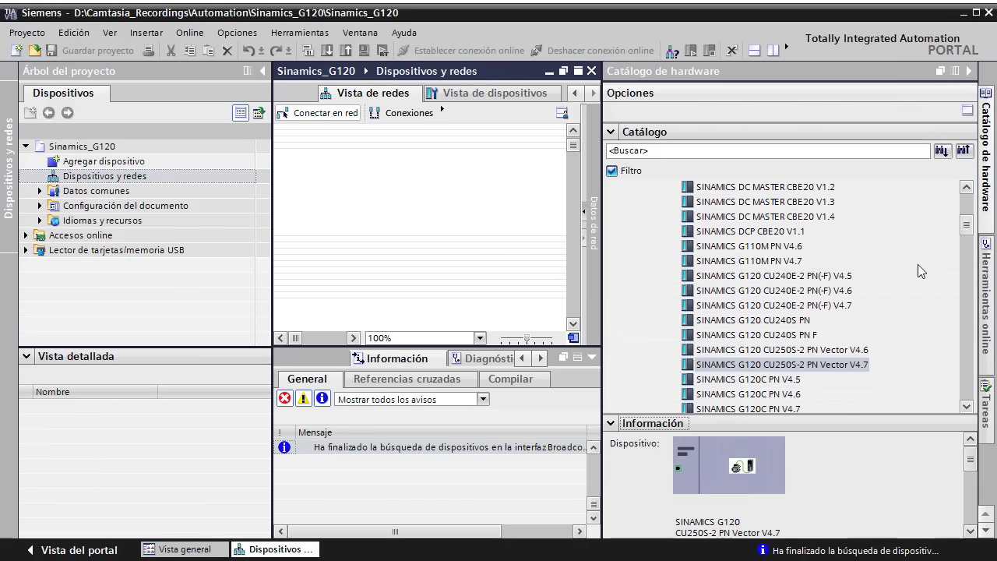
Add a SINAMICS G120 CU250S-2 PN Vector V4.7 to the network and collapse the hardware catalog.
{"action": "left_click", "coordinate": [808, 366]}
{"action": "double_click", "coordinate": [807, 366]}
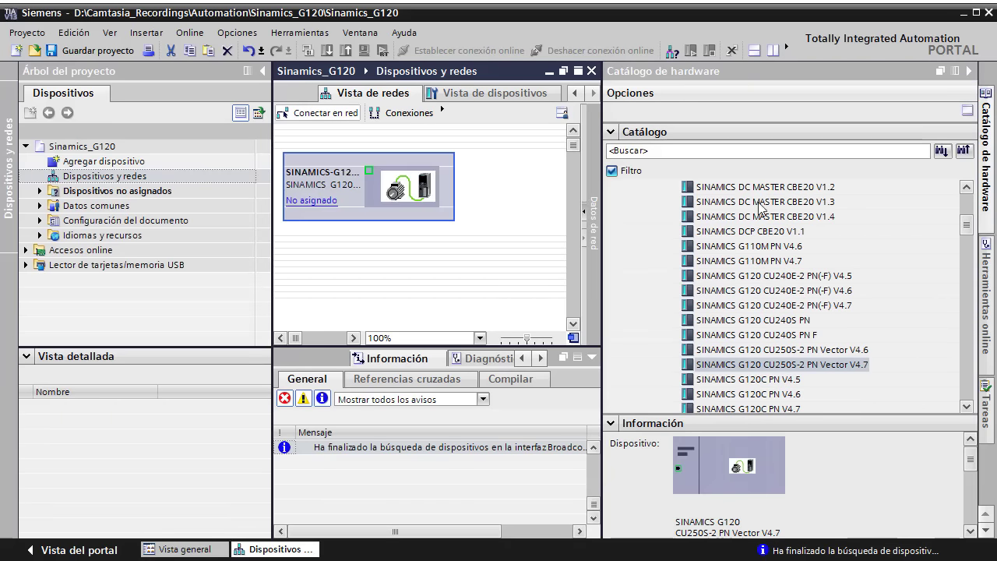
{"action": "left_click", "coordinate": [970, 70]}
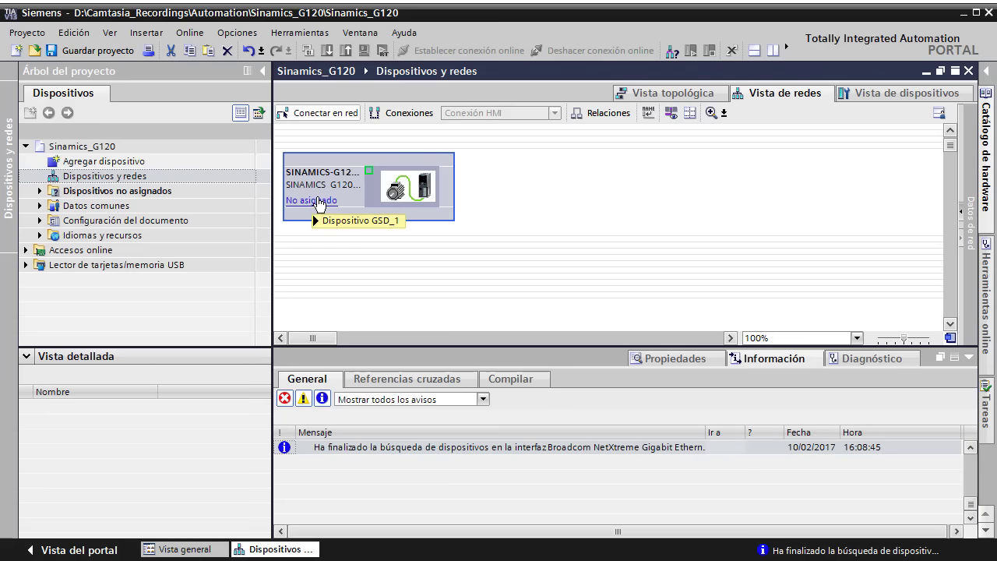
Set the IP address of the G120 drive's PROFINET interface to 192.168.10.192.
{"action": "double_click", "coordinate": [372, 175]}
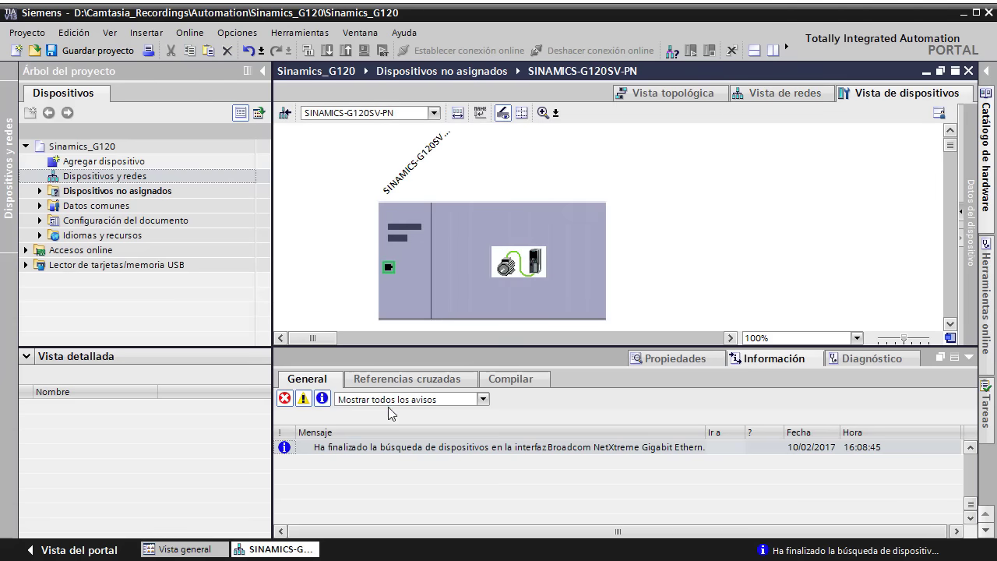
{"action": "left_click", "coordinate": [659, 360]}
{"action": "left_click", "coordinate": [405, 261]}
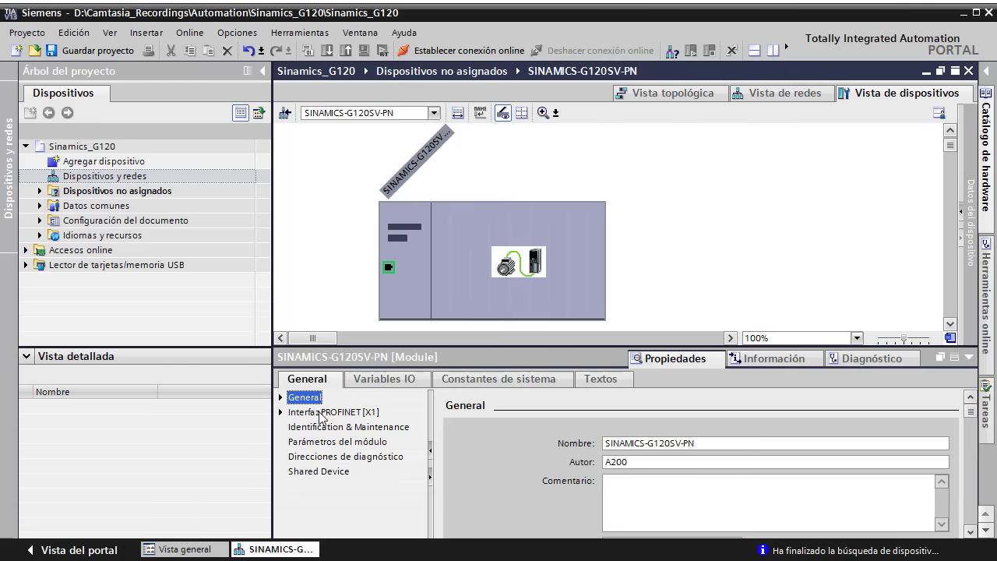
{"action": "left_click", "coordinate": [281, 412]}
{"action": "left_click", "coordinate": [345, 442]}
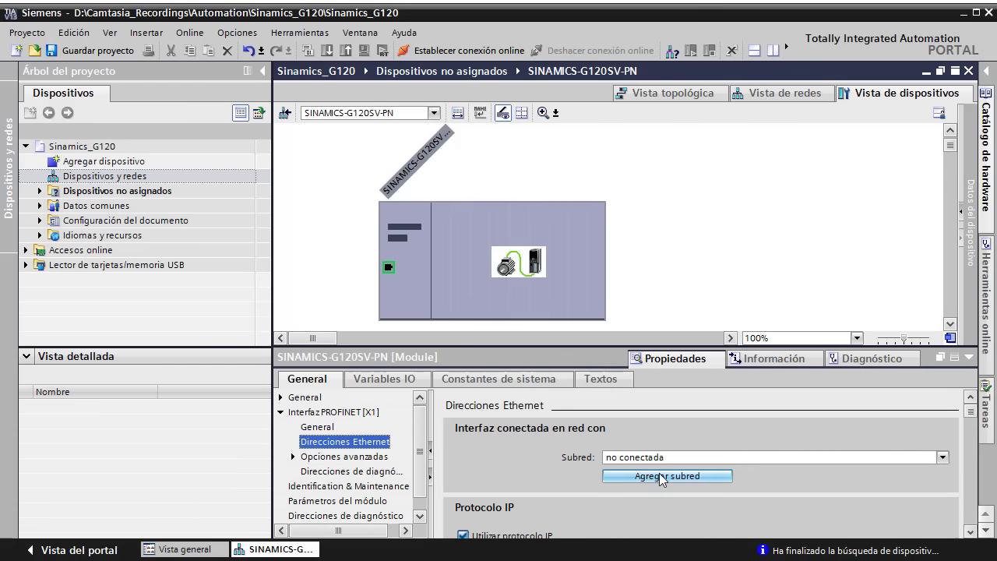
{"action": "scroll", "coordinate": [663, 476], "scroll_direction": "down", "scroll_amount": 3}
{"action": "left_click", "coordinate": [764, 497]}
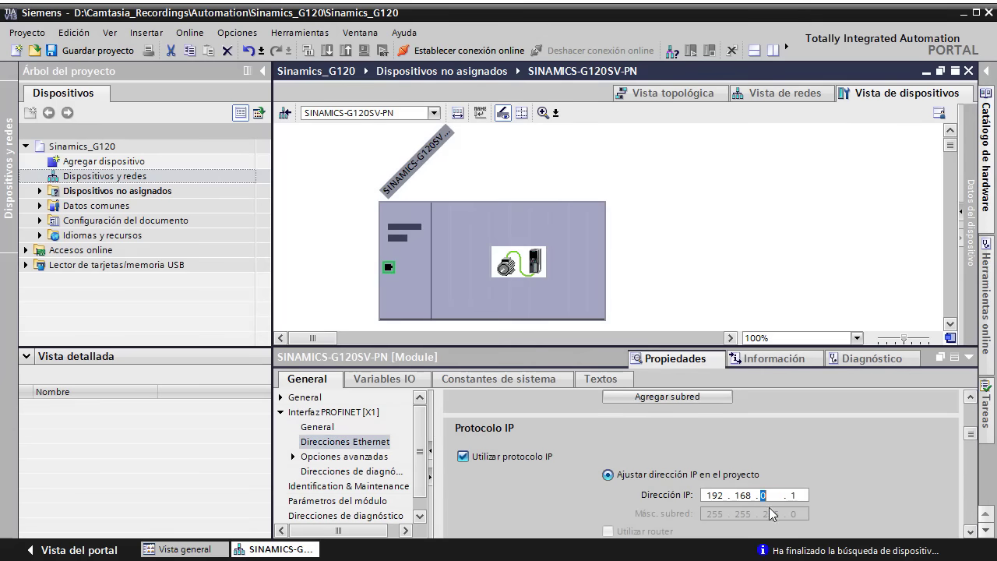
{"action": "type", "text": "10.192"}
{"action": "left_click", "coordinate": [417, 156]}
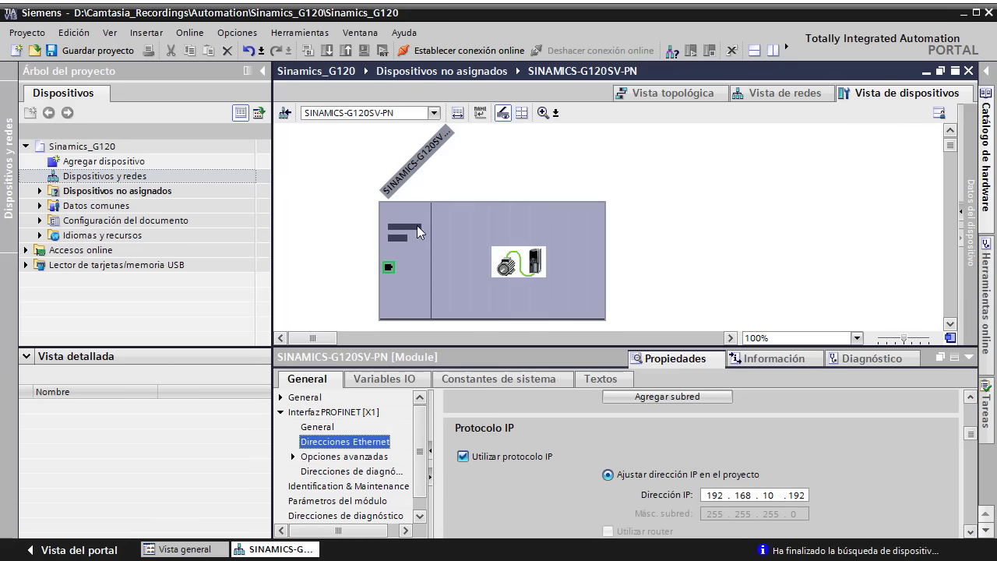
Rename the drive module as SINAMICS-G120SV_192 in its general properties.
{"action": "left_click", "coordinate": [282, 398]}
{"action": "double_click", "coordinate": [311, 398]}
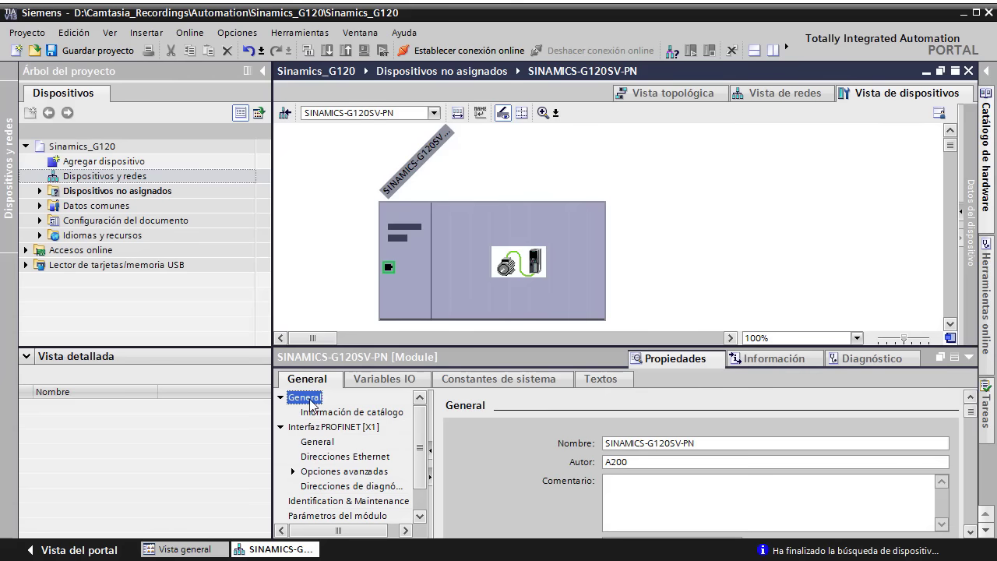
{"action": "left_click", "coordinate": [690, 443]}
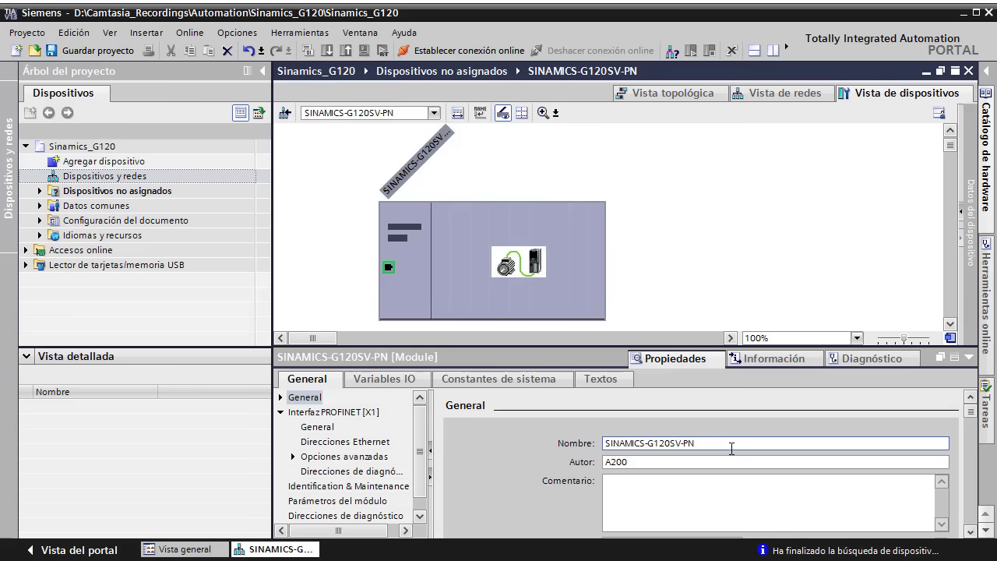
{"action": "key", "text": "BackSpace"}
{"action": "key", "text": "BackSpace"}
{"action": "key", "text": "BackSpace"}
{"action": "type", "text": "_192"}
{"action": "key", "text": "Return"}
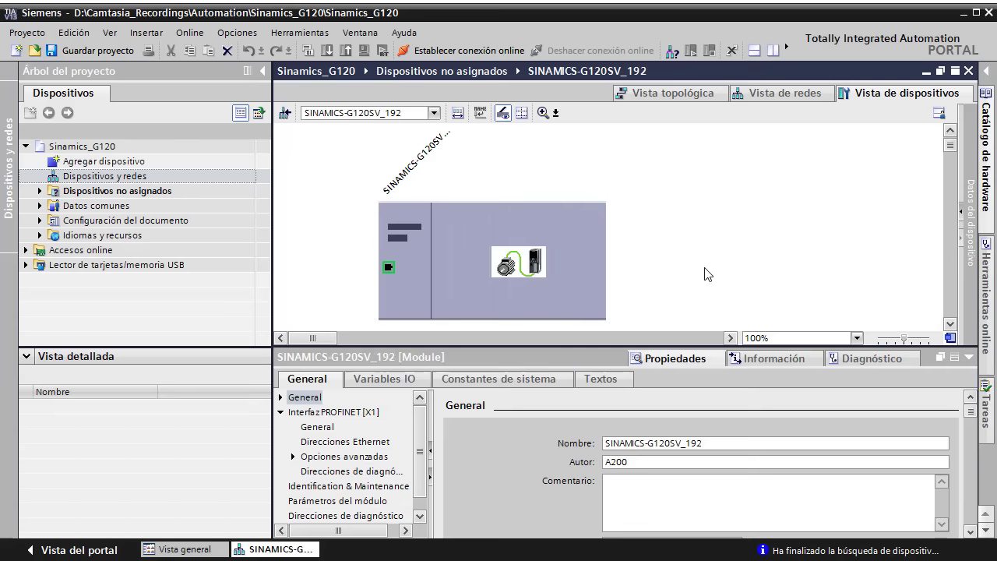
{"action": "left_click", "coordinate": [705, 274]}
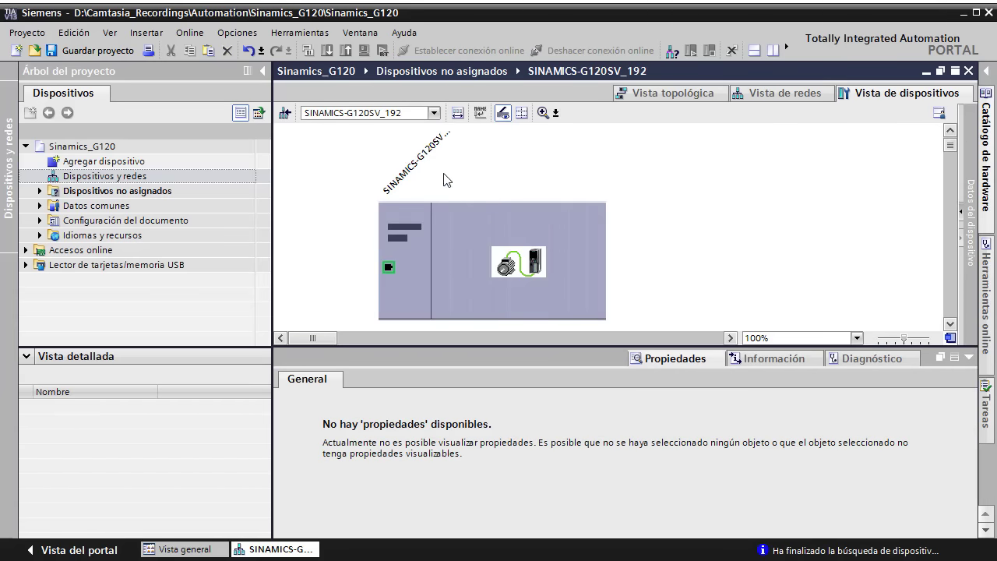
Add the Telegrama estándar 1, PZD-2/2 submodule from the hardware catalog to the drive.
{"action": "left_click", "coordinate": [487, 214]}
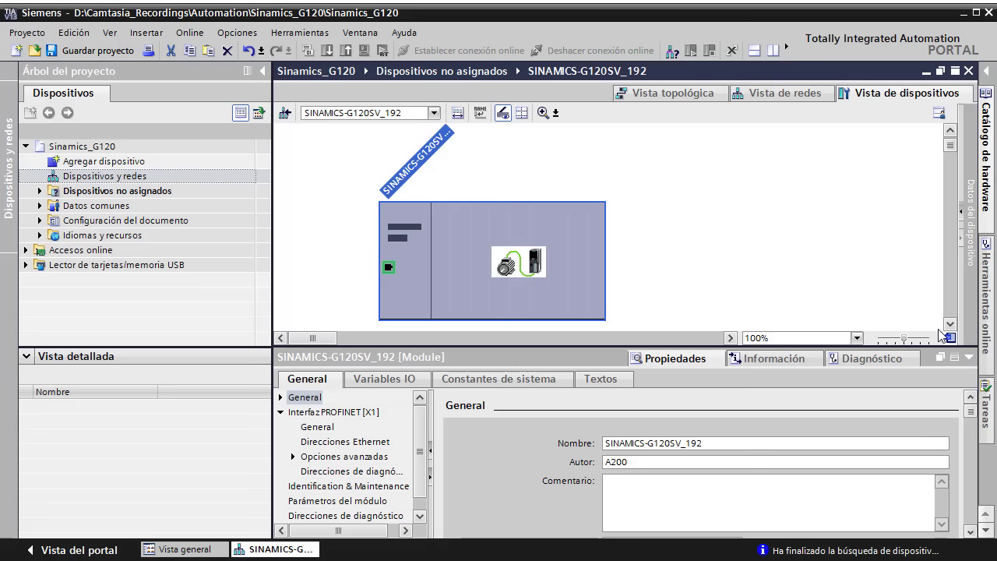
{"action": "left_click", "coordinate": [985, 75]}
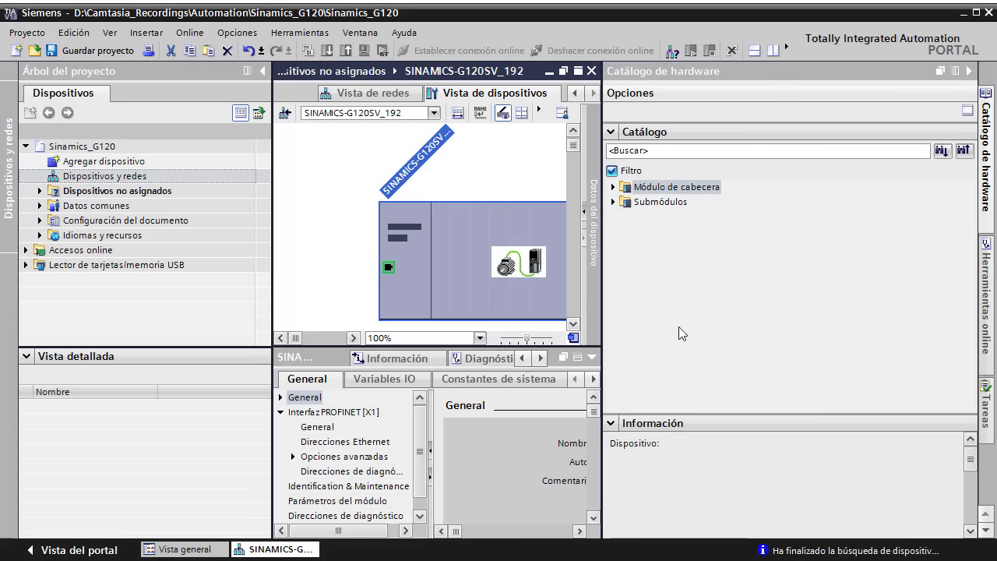
{"action": "left_click_drag", "start_coordinate": [609, 267], "coordinate": [794, 267]}
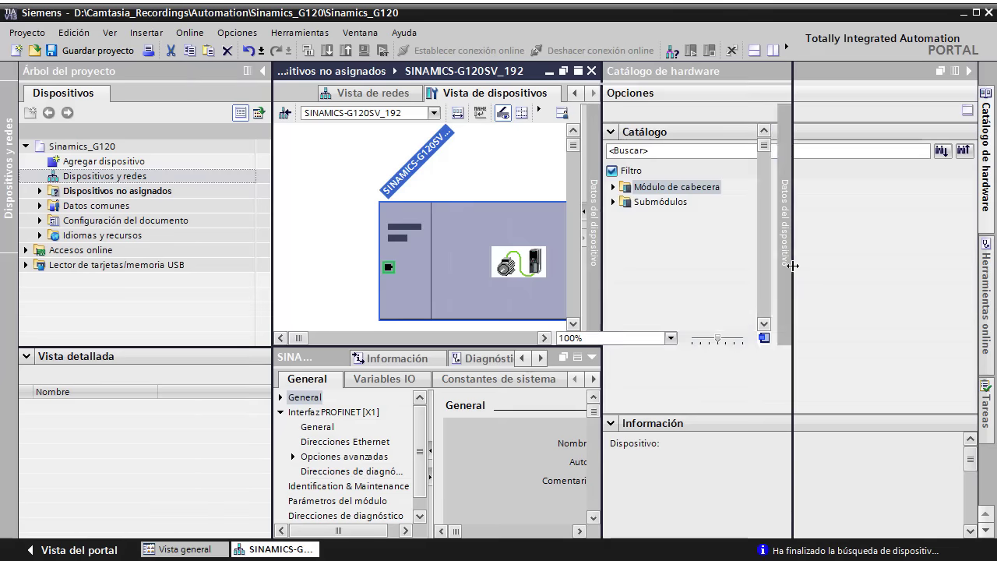
{"action": "left_click", "coordinate": [840, 204]}
{"action": "left_click", "coordinate": [806, 202]}
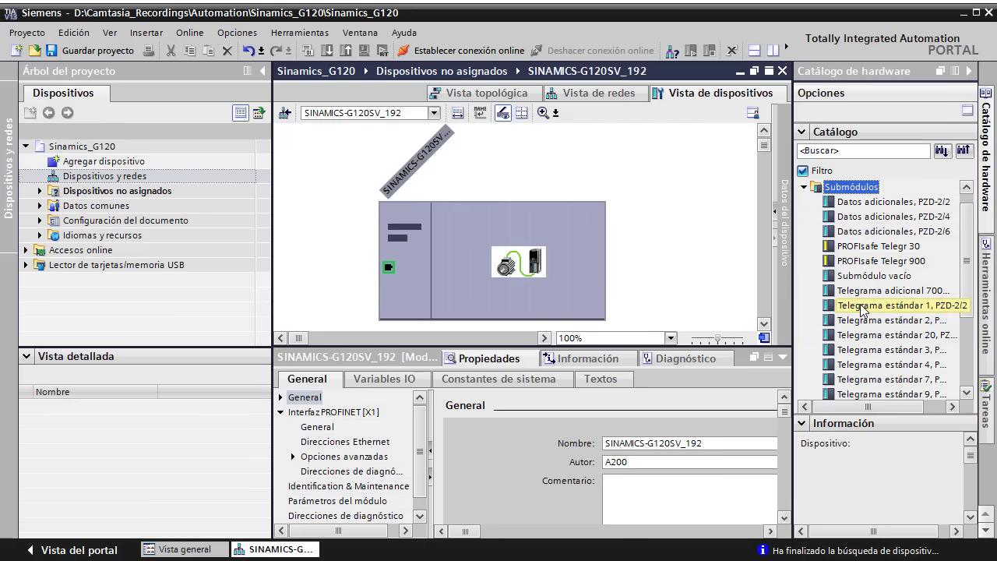
{"action": "left_click", "coordinate": [775, 212]}
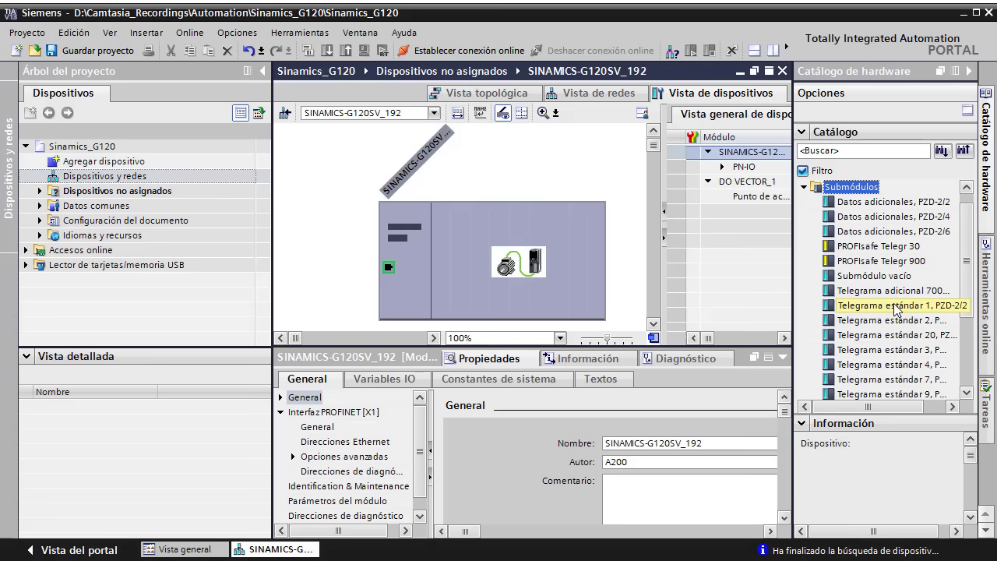
{"action": "double_click", "coordinate": [867, 307]}
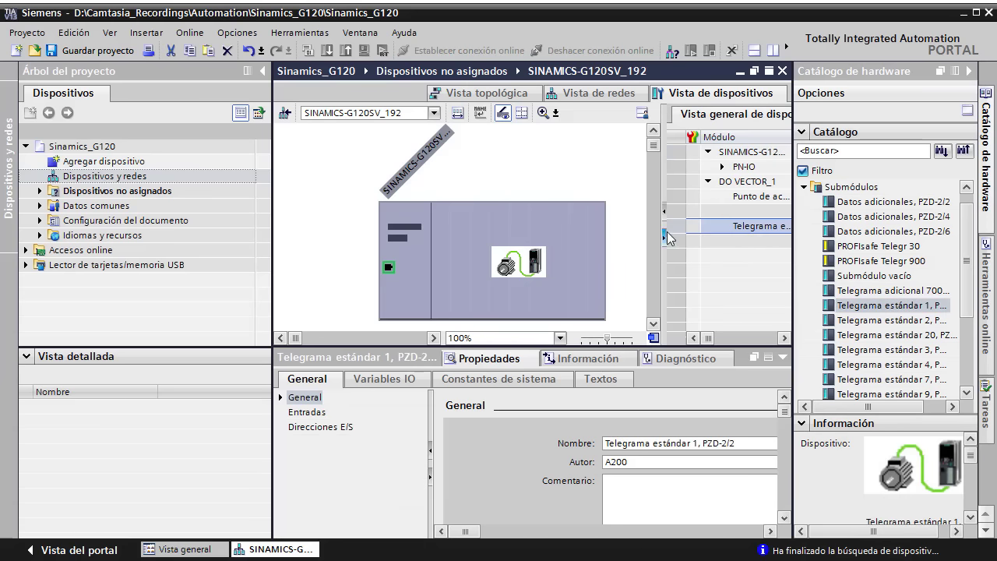
Enlarge the device overview table and examine the remaining telegram submodules offered in the catalog.
{"action": "left_click", "coordinate": [664, 210]}
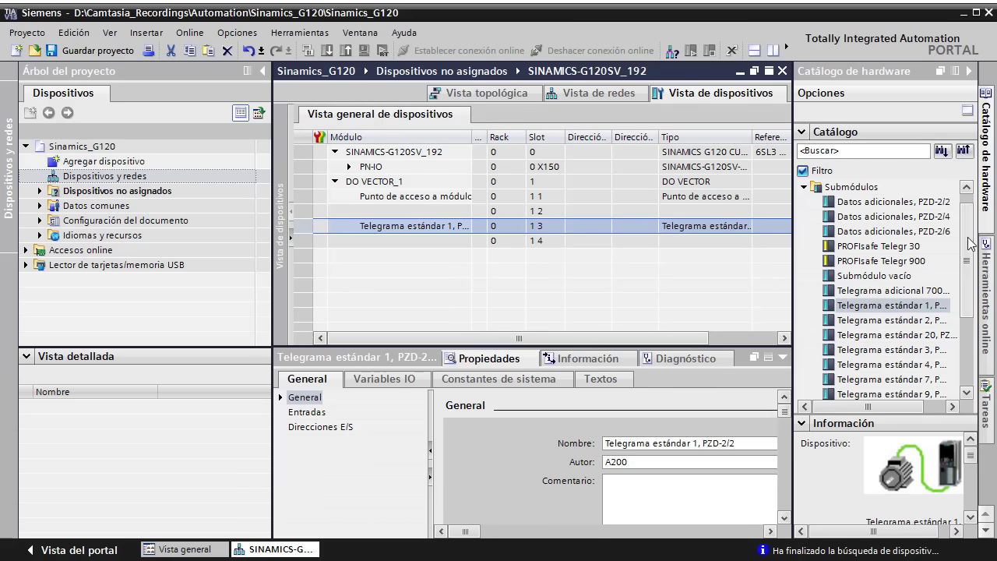
{"action": "scroll", "coordinate": [973, 281], "scroll_direction": "down", "scroll_amount": 1}
{"action": "scroll", "coordinate": [973, 280], "scroll_direction": "down", "scroll_amount": 2}
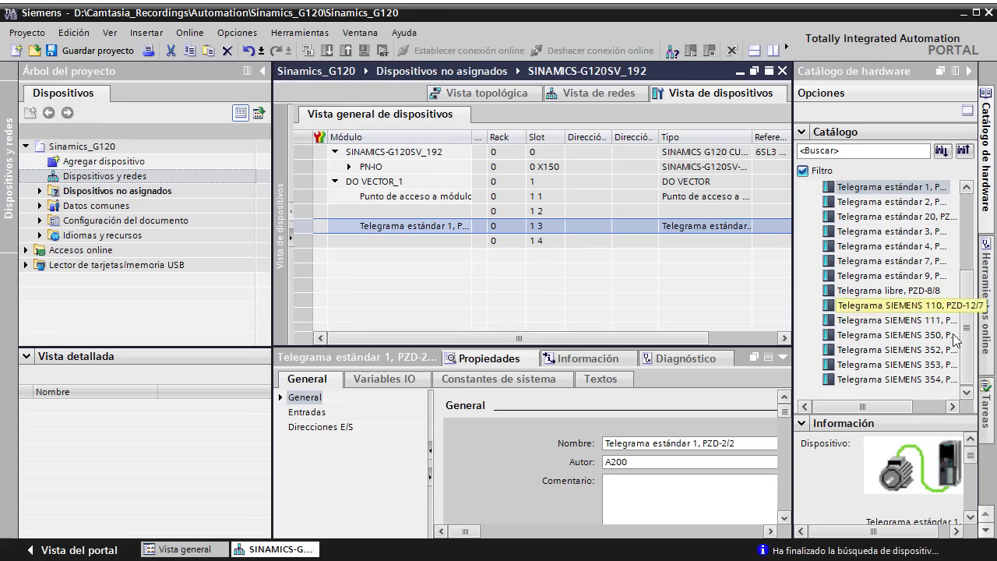
Delete the SINAMICS G120 GSD device from the network view.
{"action": "left_click_drag", "start_coordinate": [965, 347], "coordinate": [958, 246]}
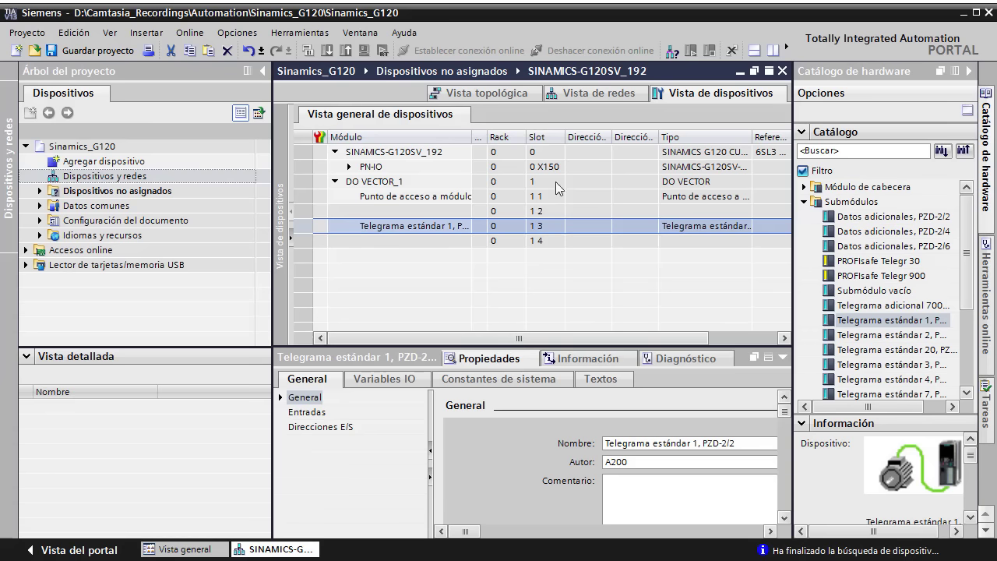
{"action": "left_click", "coordinate": [290, 238]}
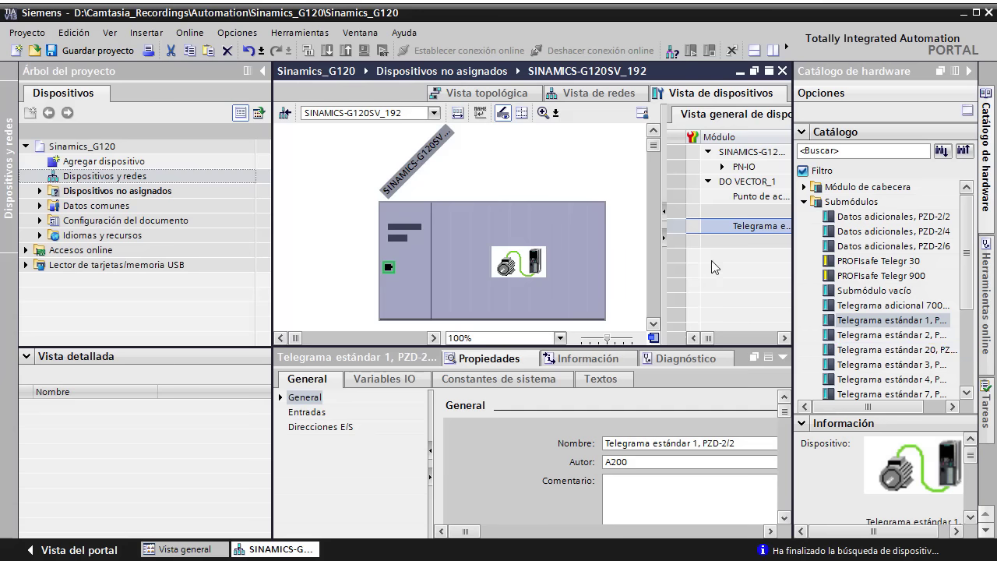
{"action": "left_click", "coordinate": [664, 237]}
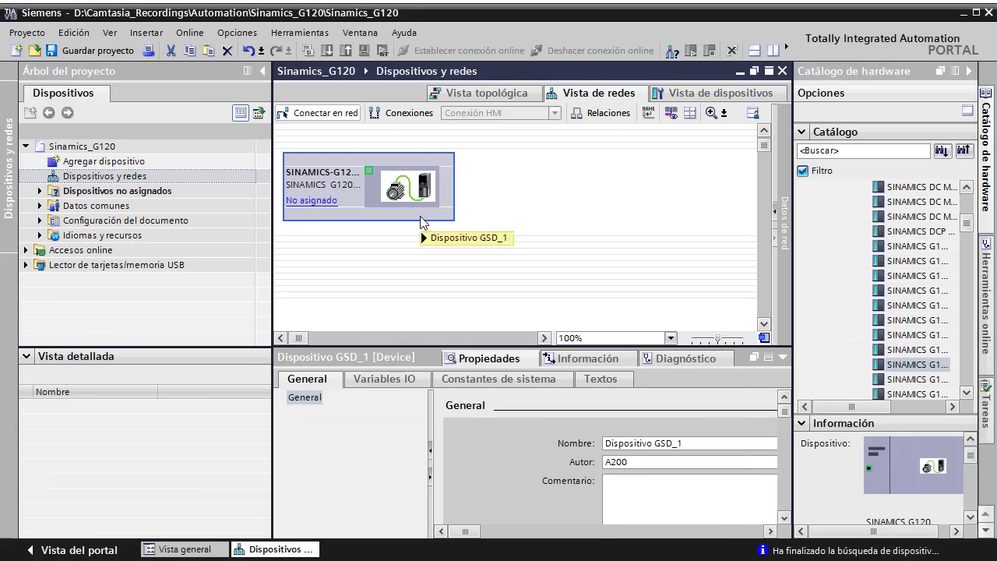
{"action": "key", "text": "Delete"}
{"action": "left_click", "coordinate": [593, 331]}
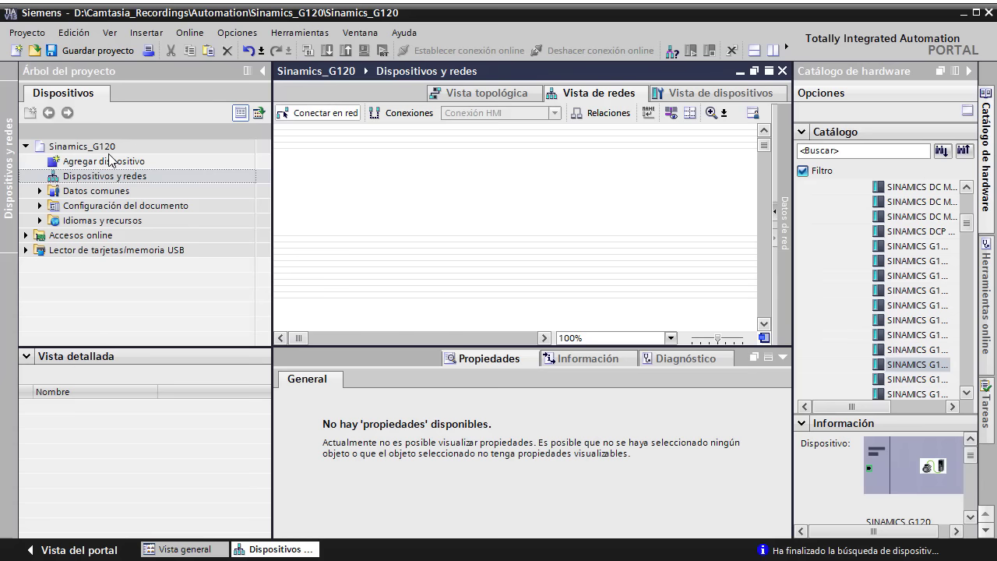
Add a SINAMICS G120 CU250S-2 PN Vector control unit, version 4.7, to the project as a new drive device.
{"action": "double_click", "coordinate": [107, 164]}
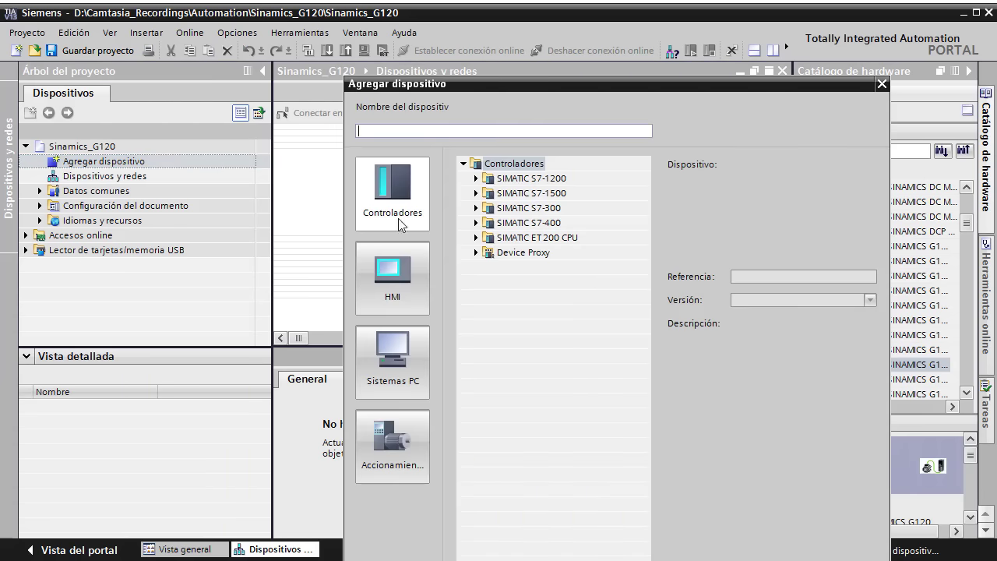
{"action": "left_click_drag", "start_coordinate": [511, 83], "coordinate": [471, 6]}
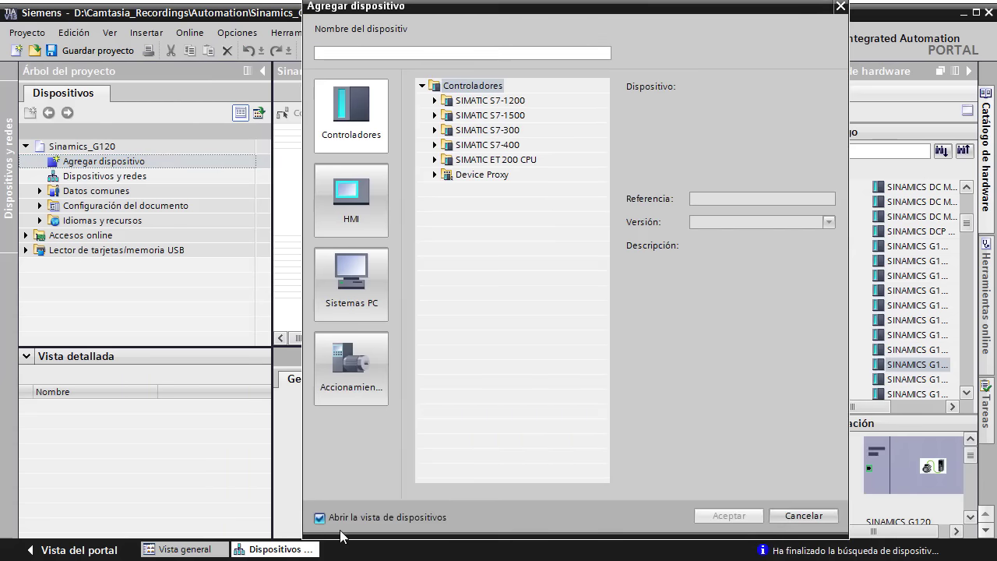
{"action": "left_click", "coordinate": [354, 375]}
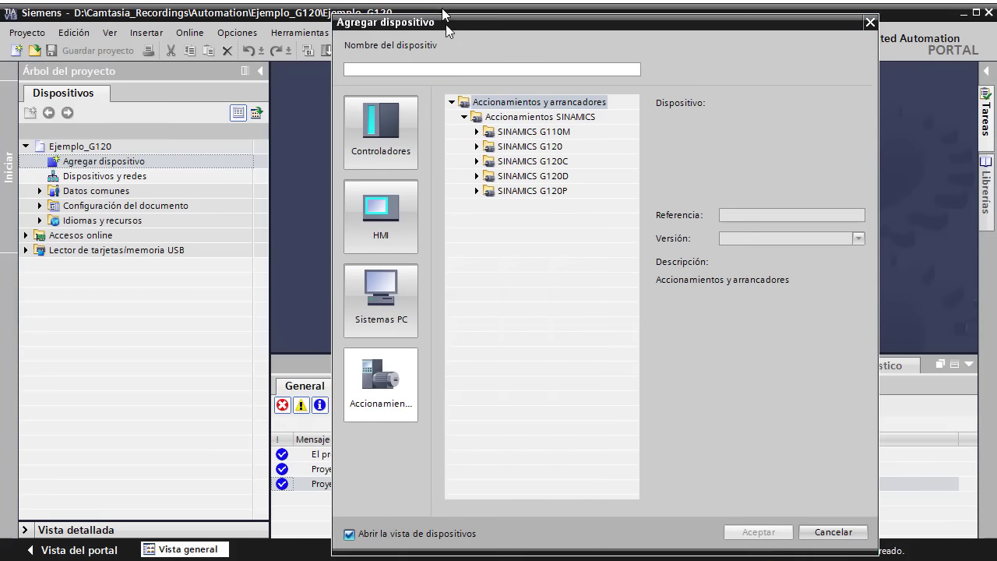
{"action": "left_click_drag", "start_coordinate": [446, 29], "coordinate": [438, 13]}
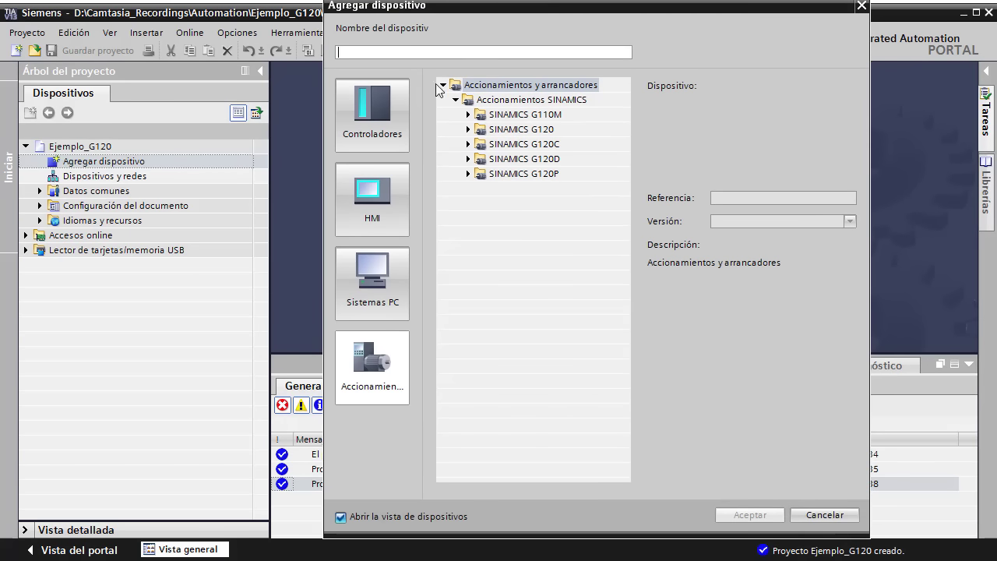
{"action": "left_click", "coordinate": [469, 130]}
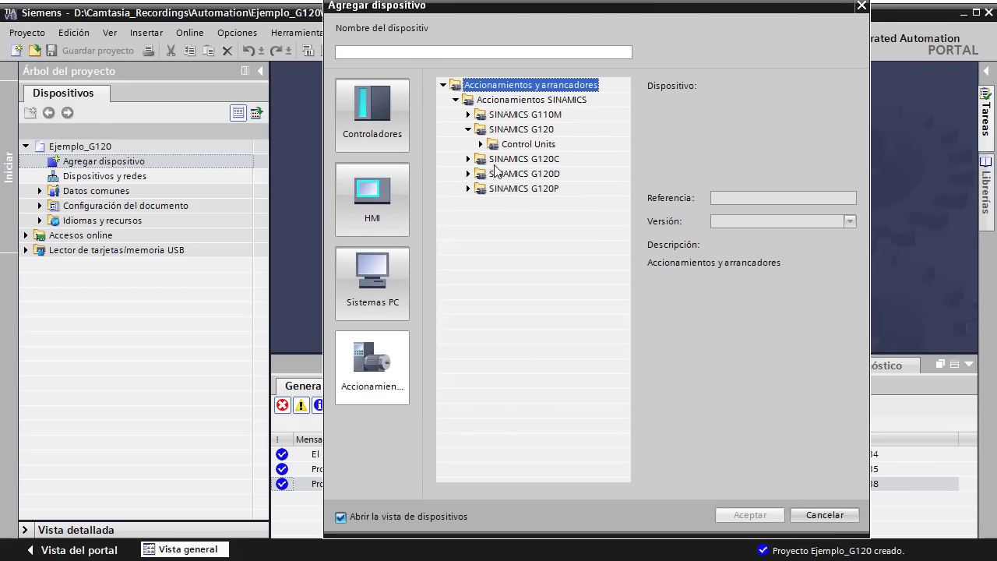
{"action": "left_click", "coordinate": [481, 145]}
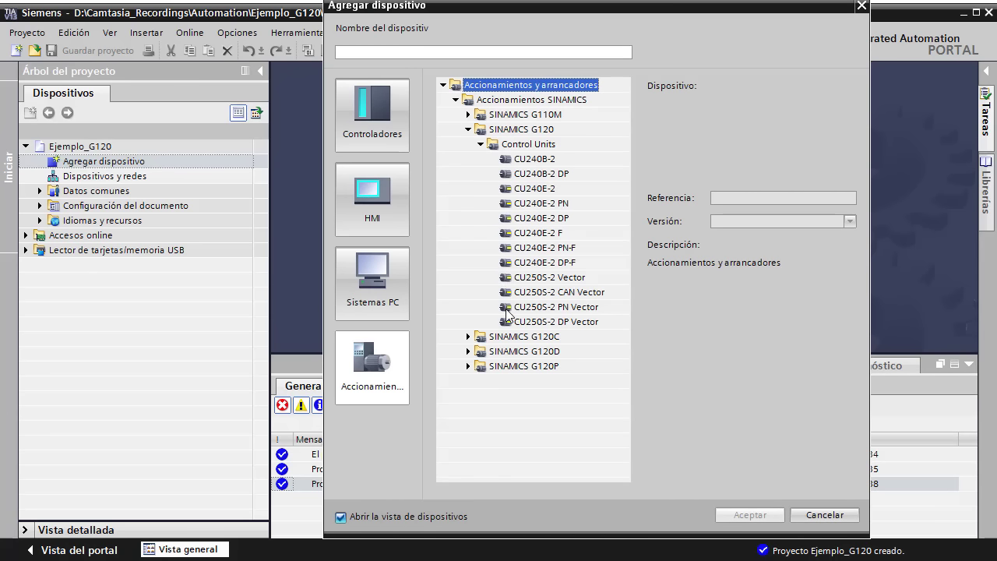
{"action": "left_click", "coordinate": [545, 307]}
{"action": "left_click", "coordinate": [740, 223]}
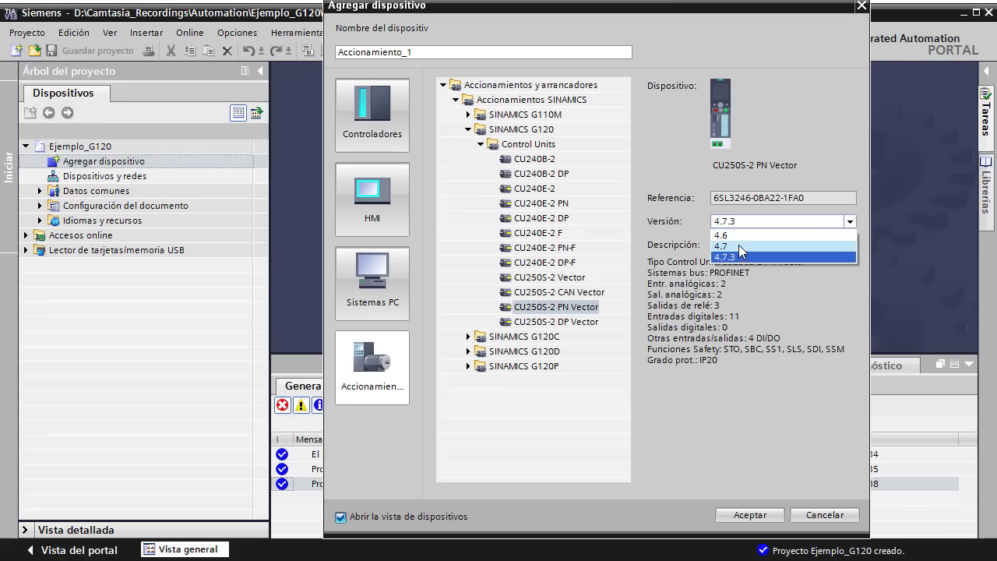
{"action": "left_click", "coordinate": [739, 244]}
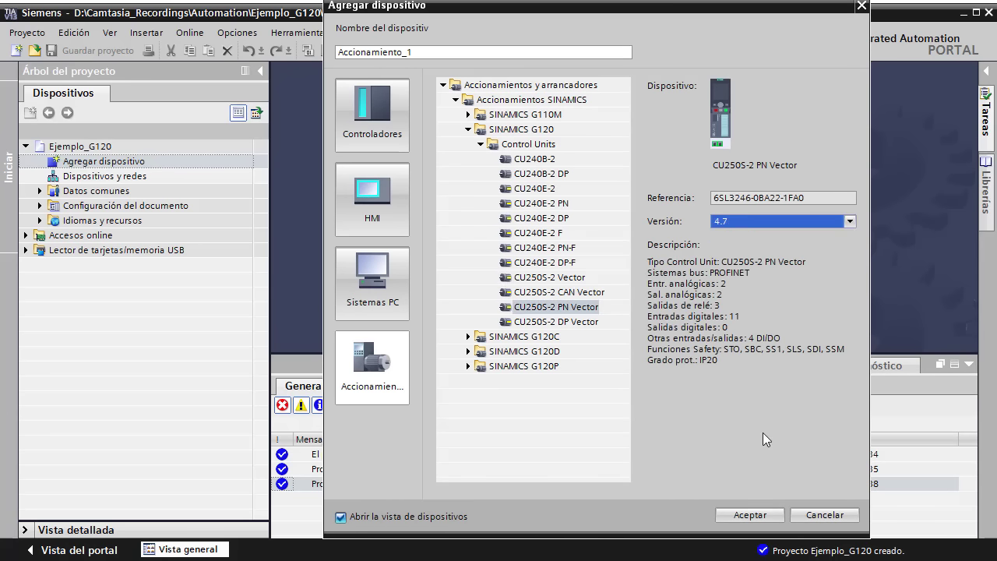
{"action": "left_click", "coordinate": [750, 515]}
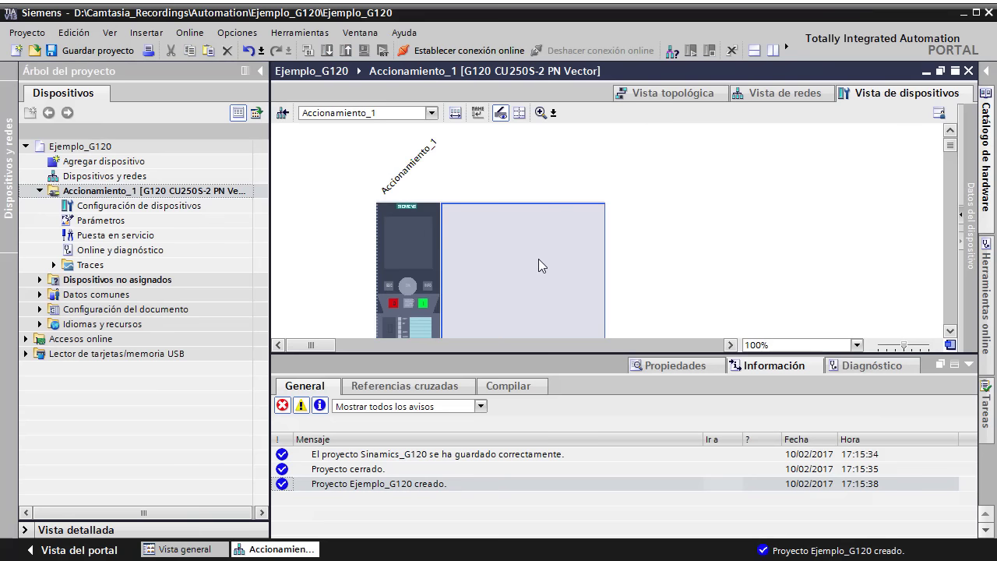
Place the PM240-2 IP20 FSA U 1/3AC200 0,75kW power module from the hardware catalog in the drive's empty slot.
{"action": "left_click", "coordinate": [538, 261]}
{"action": "left_click", "coordinate": [986, 117]}
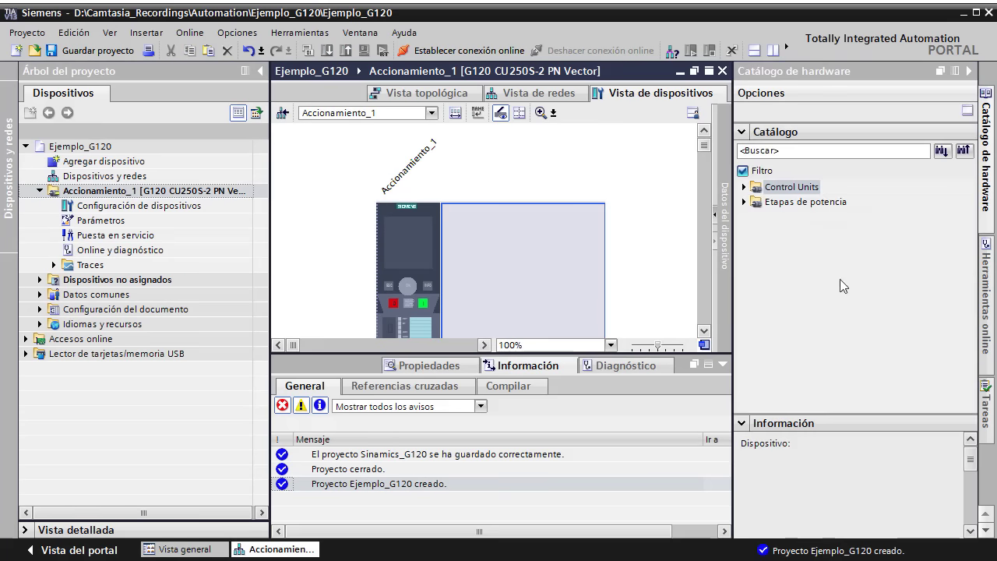
{"action": "left_click", "coordinate": [745, 201]}
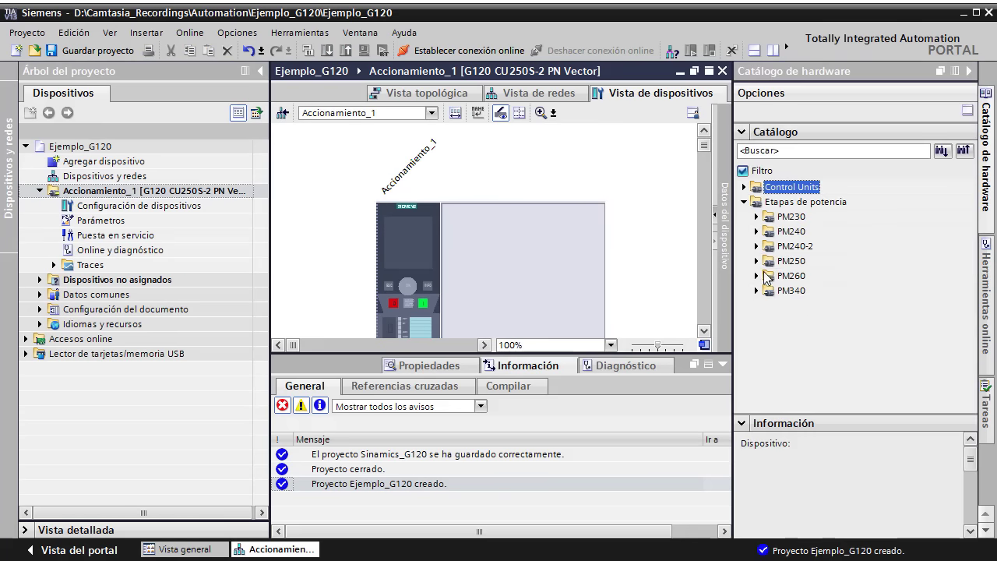
{"action": "left_click", "coordinate": [756, 246]}
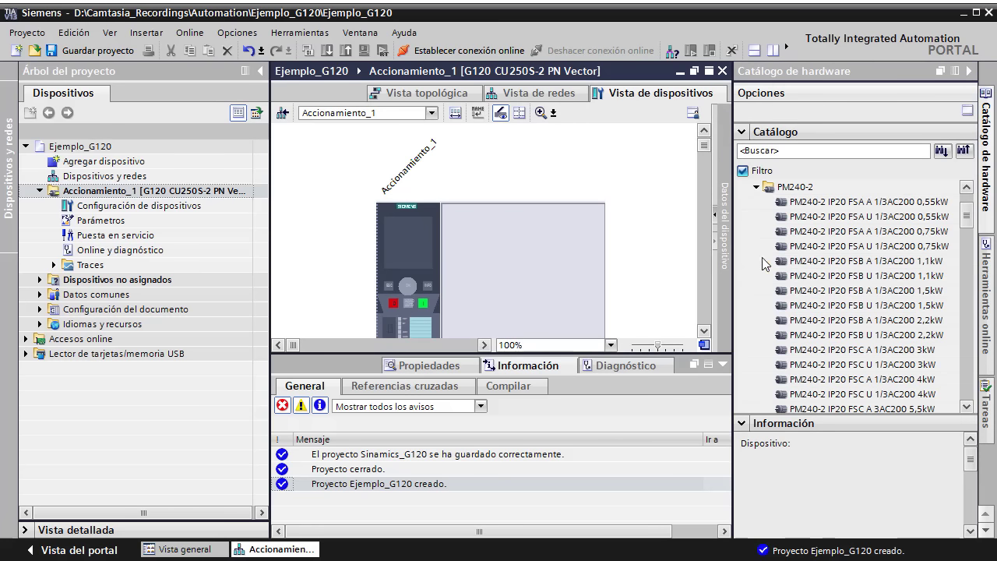
{"action": "left_click", "coordinate": [818, 233]}
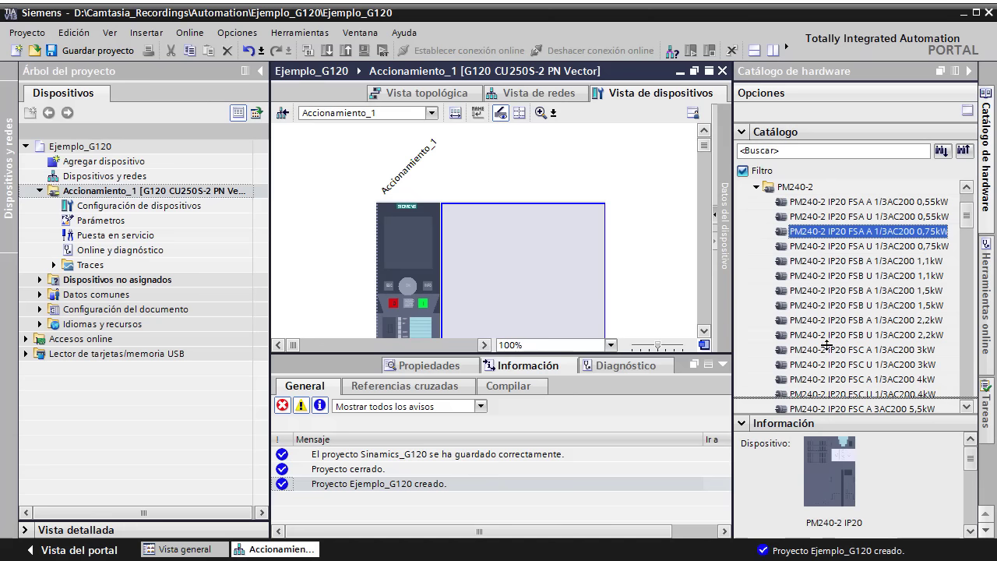
{"action": "scroll", "coordinate": [918, 501], "scroll_direction": "down", "scroll_amount": 1}
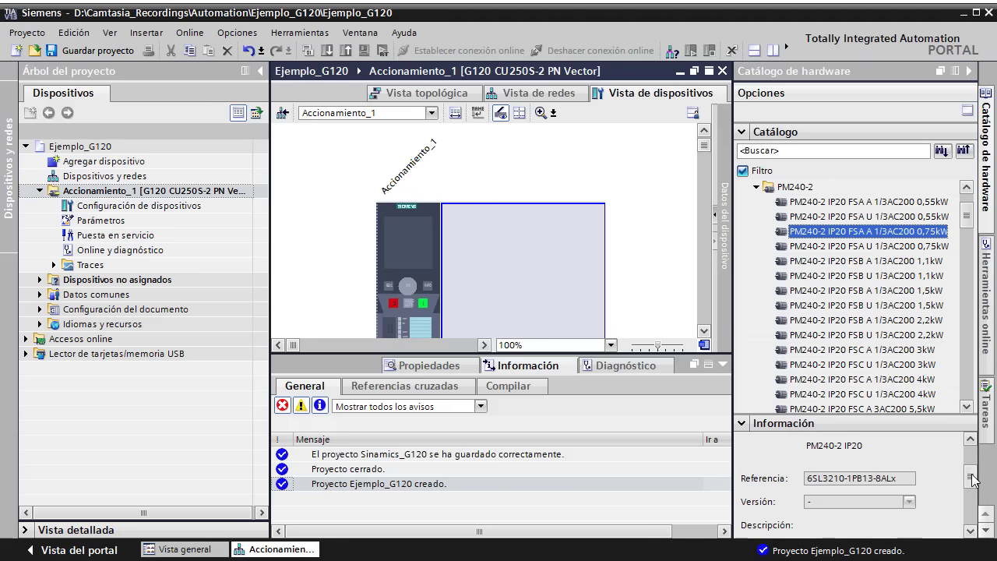
{"action": "left_click", "coordinate": [822, 247]}
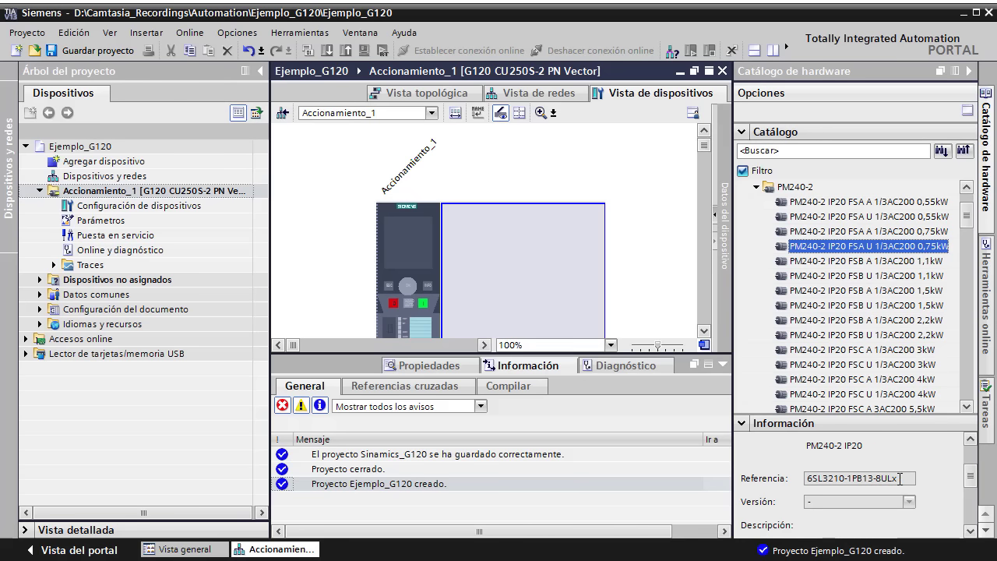
{"action": "left_click_drag", "start_coordinate": [814, 250], "coordinate": [547, 281]}
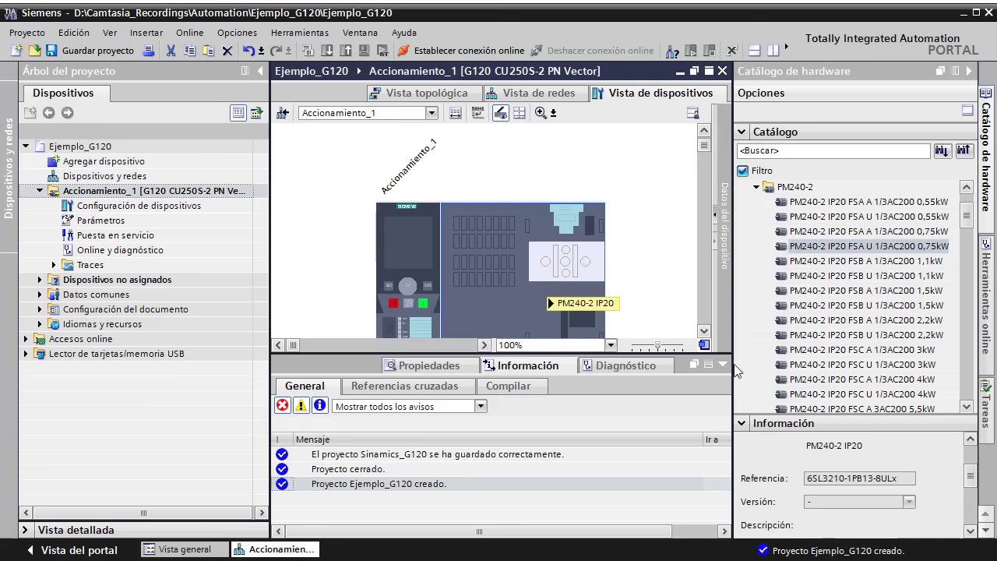
Open the properties of the control unit's PROFINET interface and collapse the hardware catalog.
{"action": "left_click", "coordinate": [723, 364]}
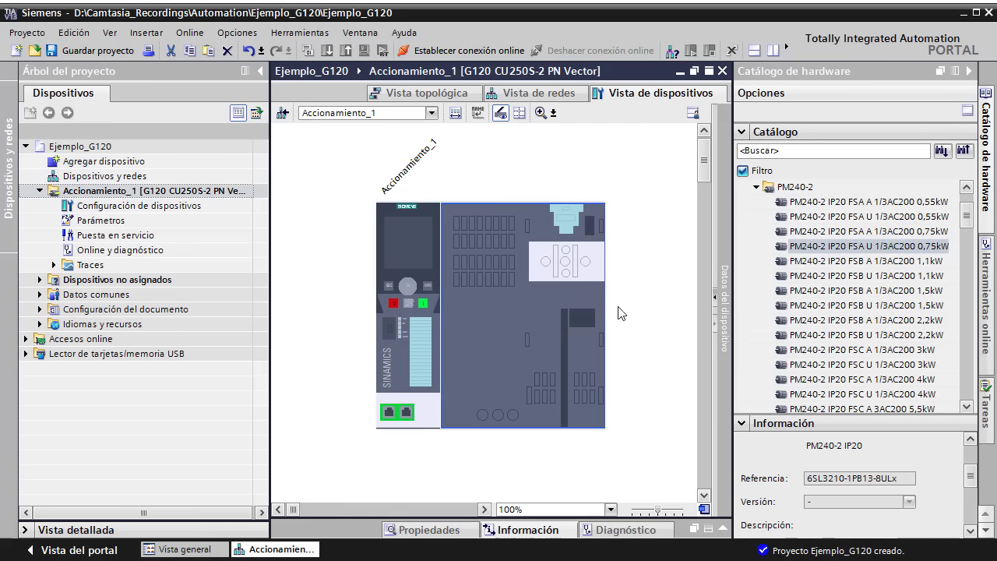
{"action": "double_click", "coordinate": [389, 413]}
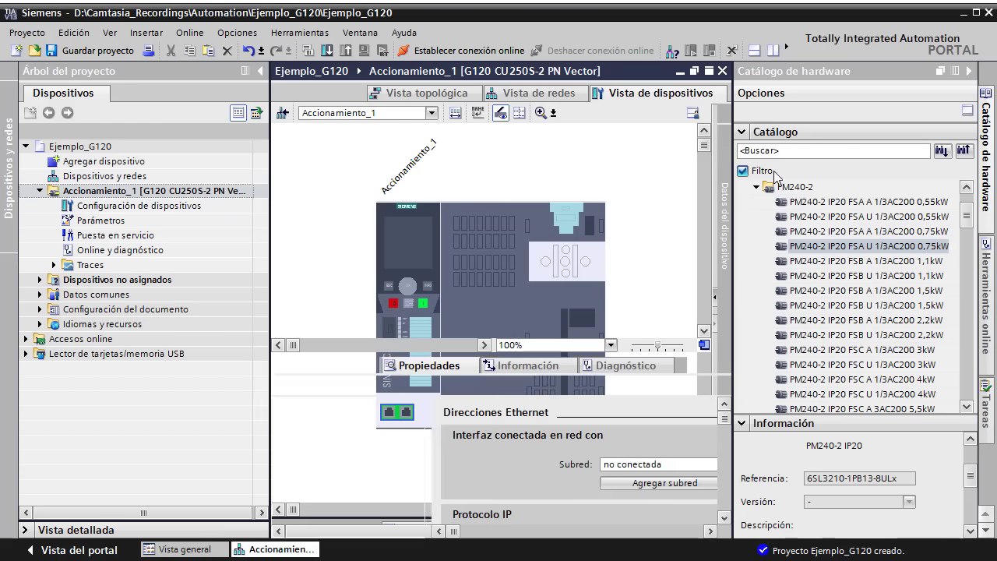
{"action": "left_click", "coordinate": [970, 72]}
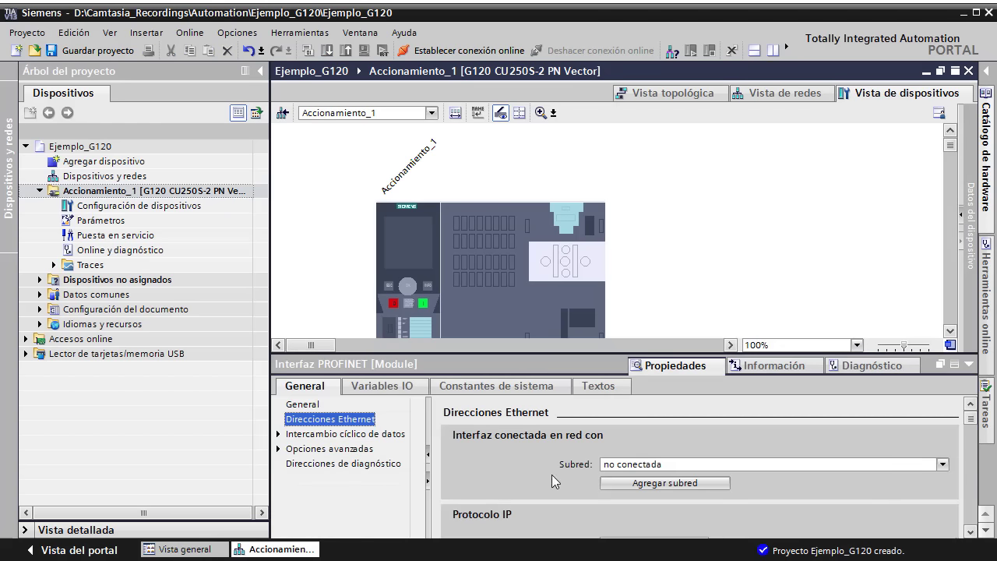
Rename the drive as Accionamiento_192 in its general properties.
{"action": "left_click", "coordinate": [302, 405]}
{"action": "left_click", "coordinate": [422, 201]}
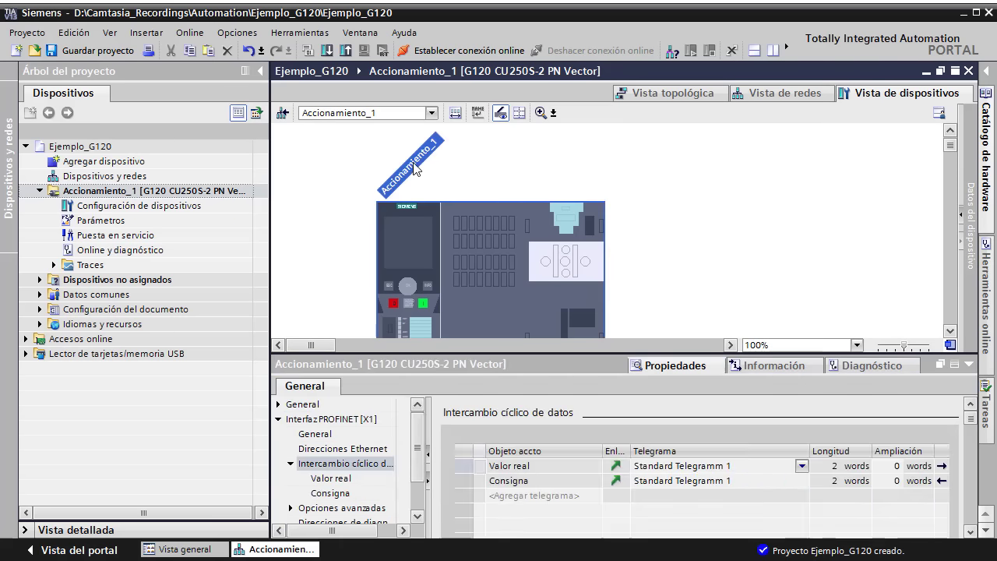
{"action": "left_click", "coordinate": [424, 410]}
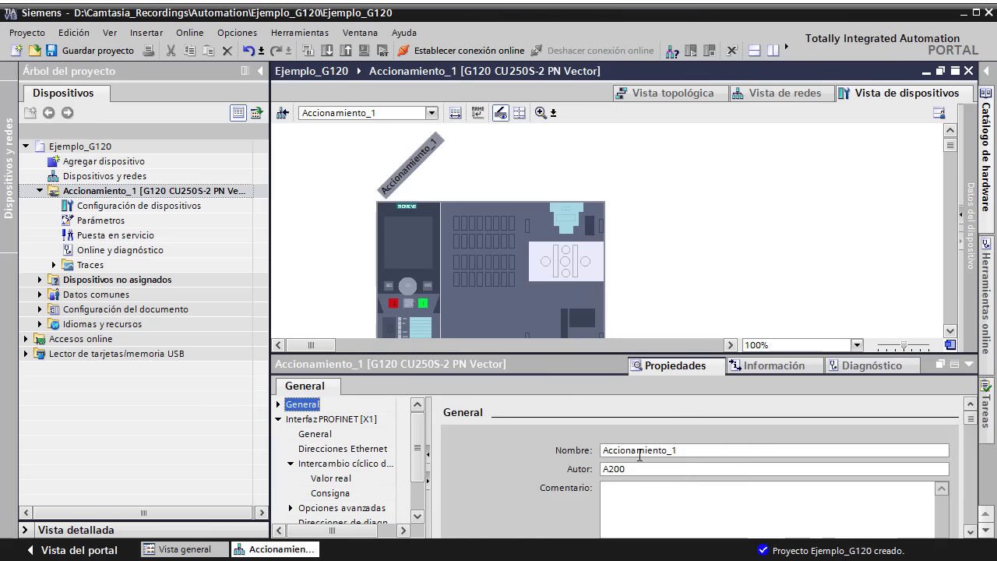
{"action": "left_click", "coordinate": [319, 405]}
{"action": "left_click", "coordinate": [701, 450]}
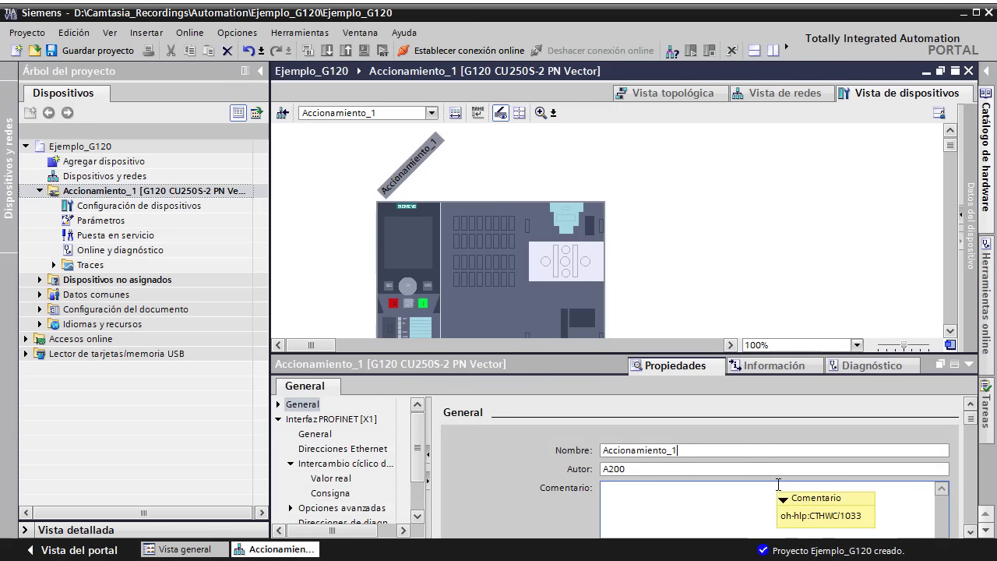
{"action": "type", "text": "2"}
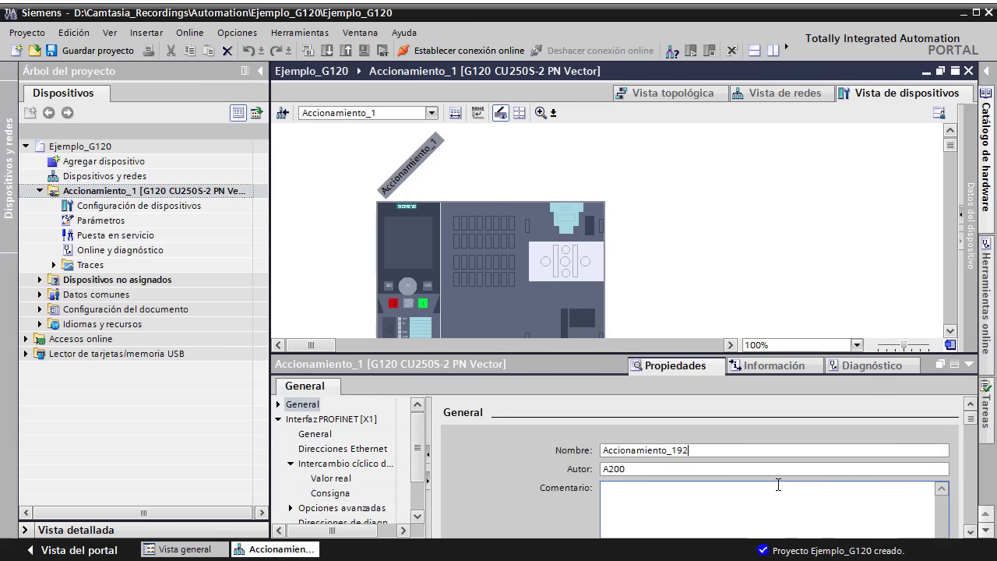
Set the IP address of the drive's PROFINET interface to 192.168.10.192 in its Ethernet addresses.
{"action": "left_click", "coordinate": [319, 452]}
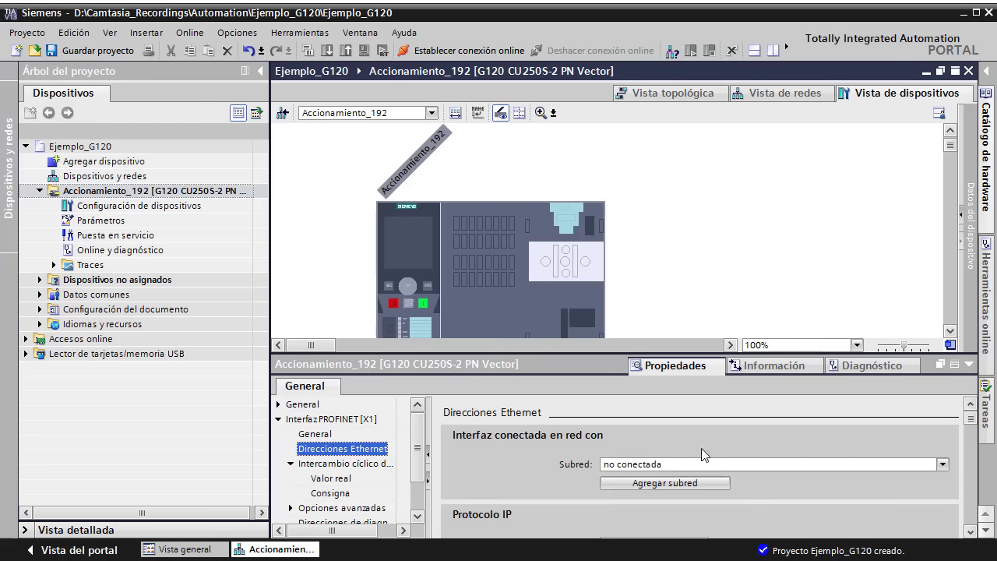
{"action": "left_click_drag", "start_coordinate": [972, 424], "coordinate": [971, 450]}
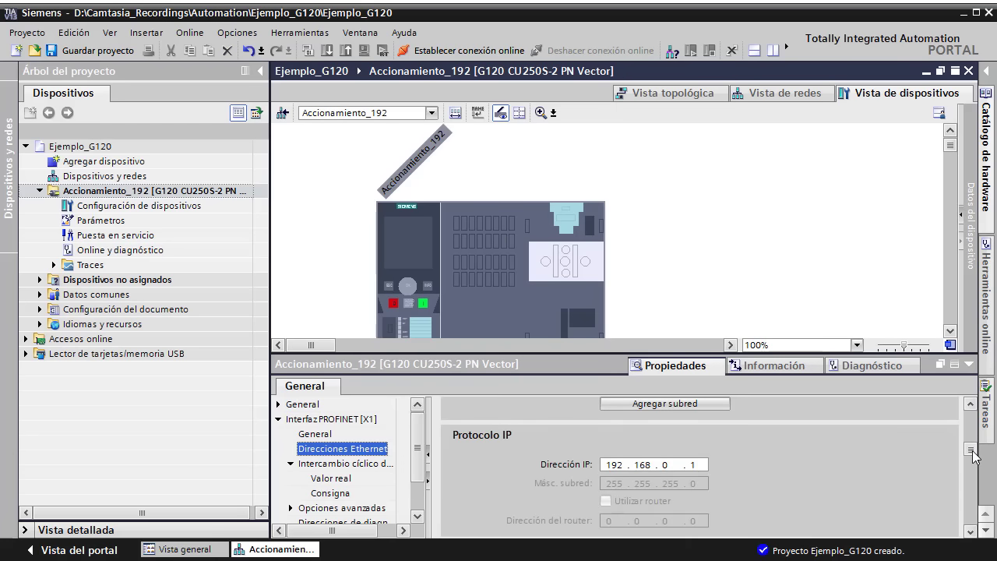
{"action": "left_click", "coordinate": [664, 466]}
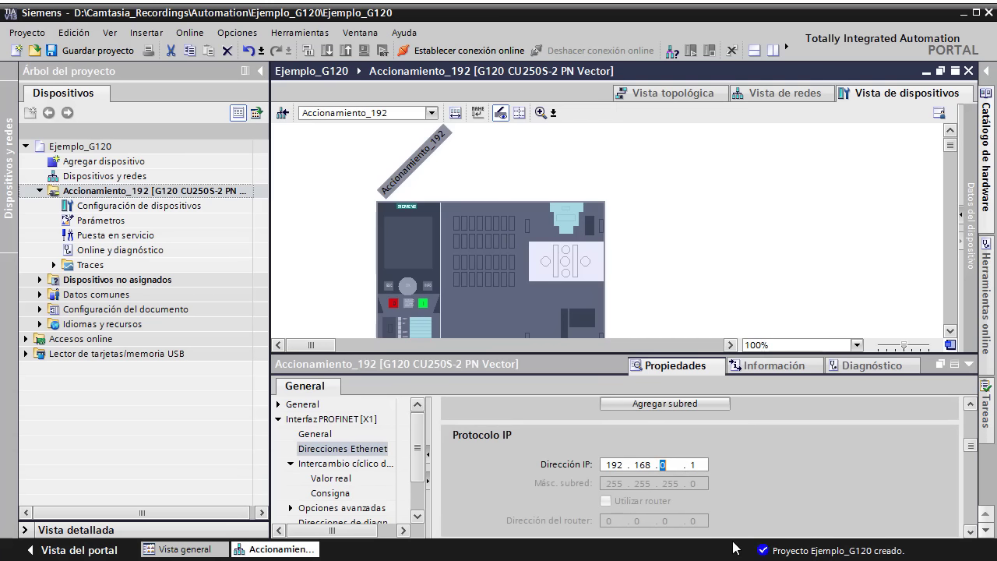
{"action": "type", "text": "10 . 192"}
{"action": "left_click", "coordinate": [427, 480]}
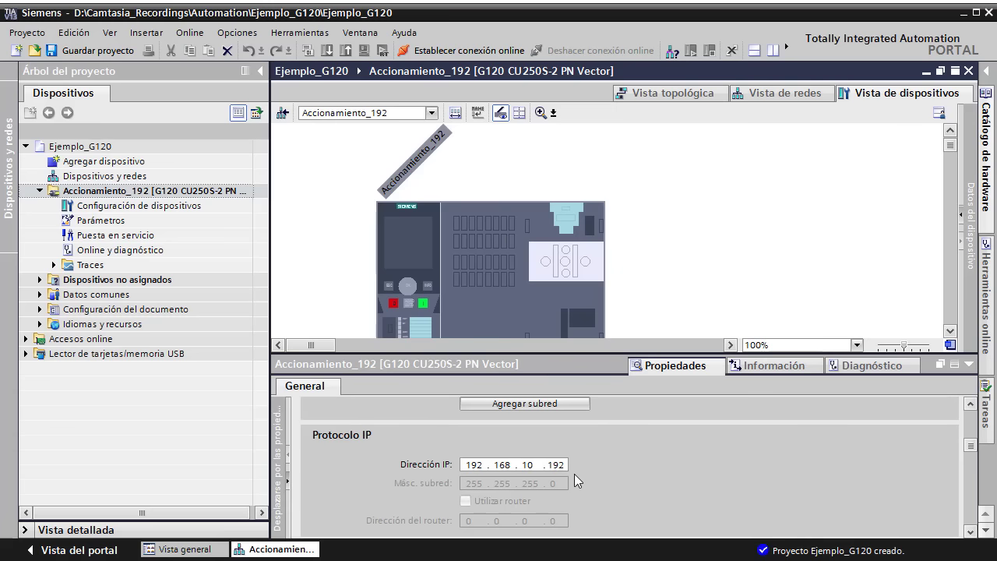
{"action": "left_click", "coordinate": [289, 484]}
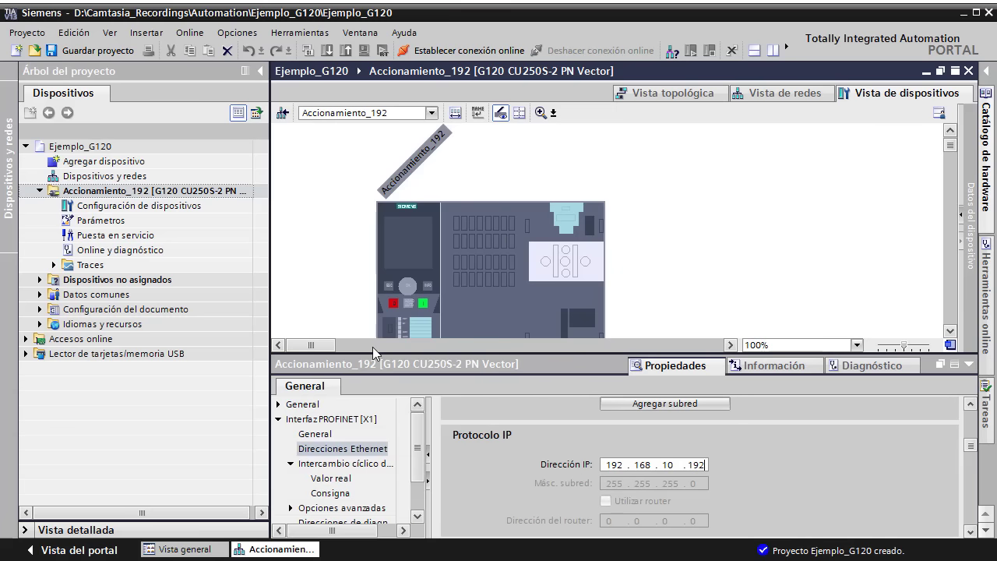
Check the power module's general properties and open the parameters of the drive Accionamiento_192.
{"action": "left_click", "coordinate": [484, 232]}
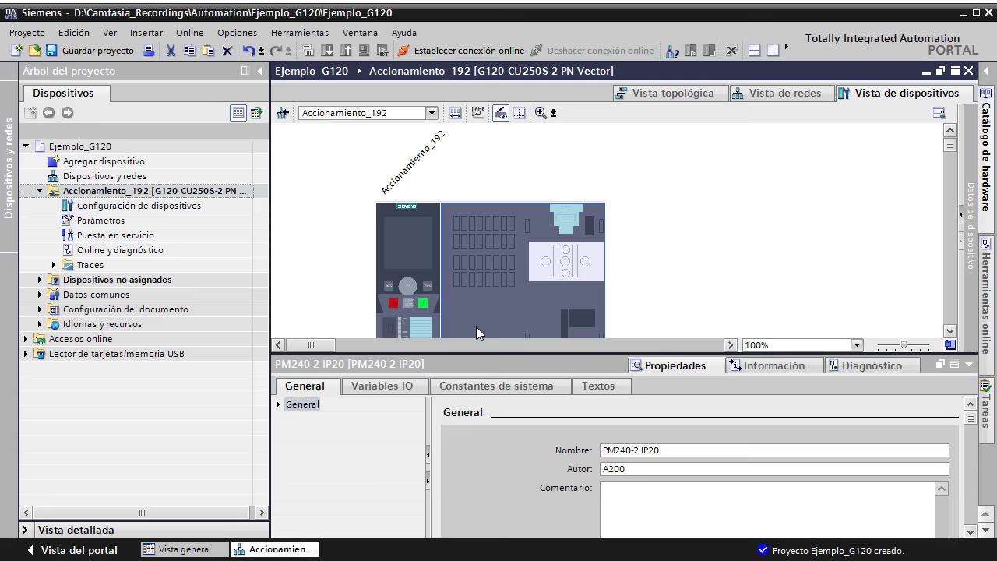
{"action": "left_click", "coordinate": [808, 220]}
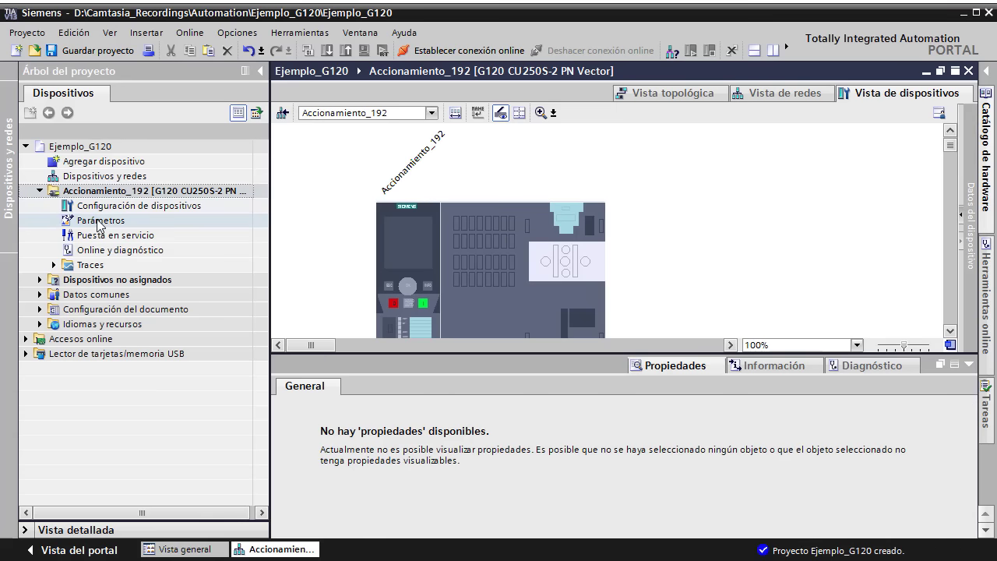
{"action": "double_click", "coordinate": [98, 222]}
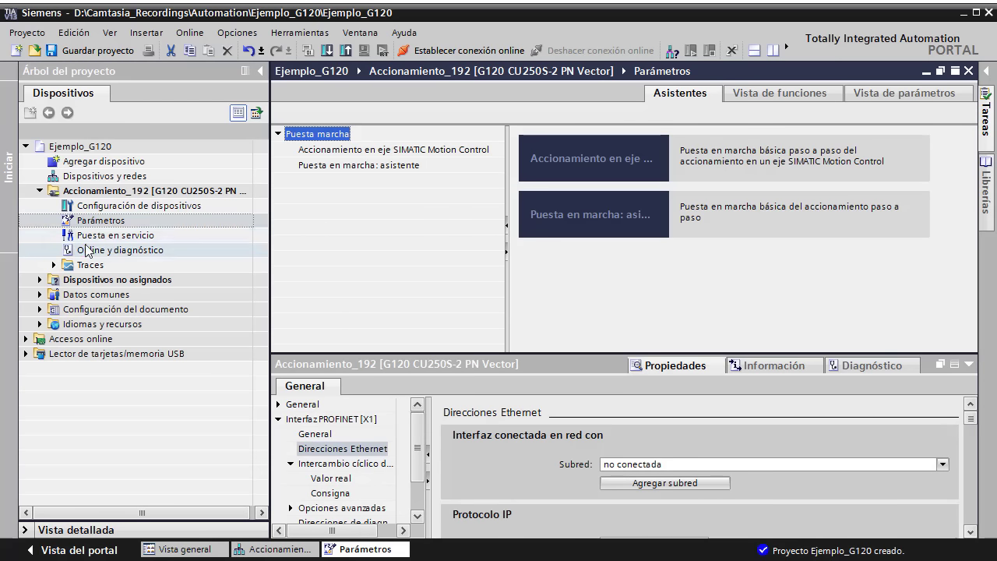
Look at the drive's commissioning options, then return to its parameters and start the "Puesta en marcha: asistente" wizard.
{"action": "left_click", "coordinate": [113, 237]}
{"action": "double_click", "coordinate": [113, 237]}
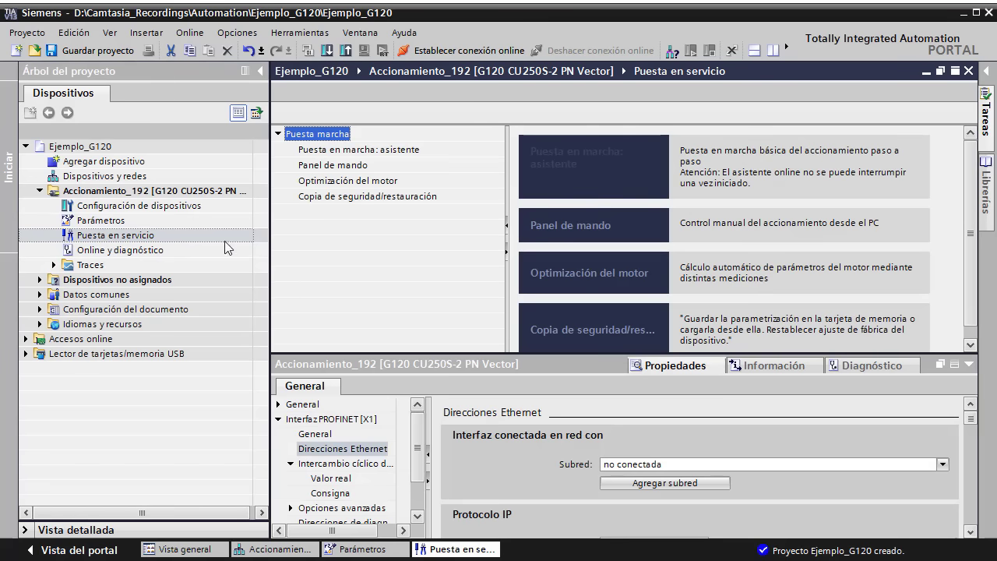
{"action": "double_click", "coordinate": [112, 222]}
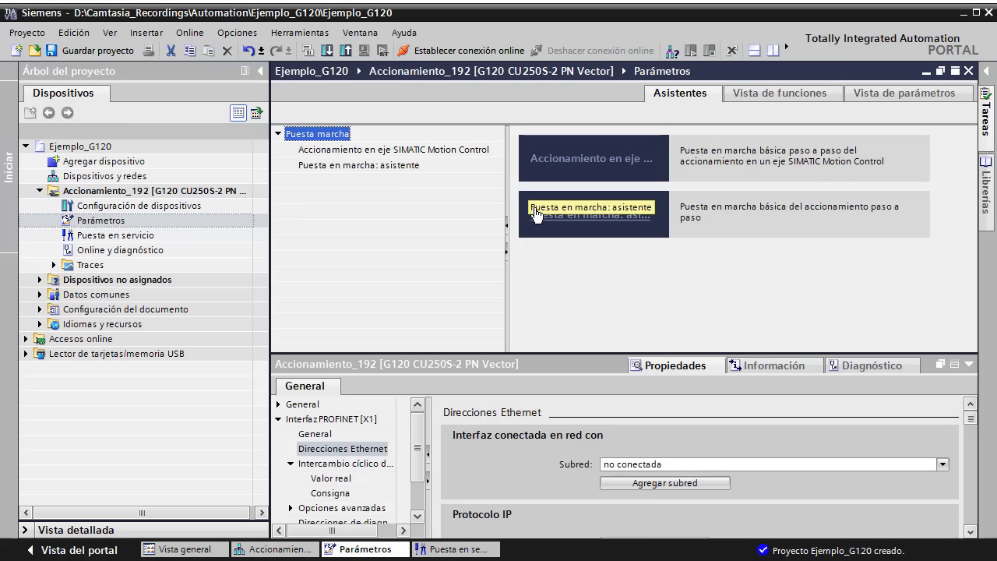
{"action": "left_click", "coordinate": [607, 223]}
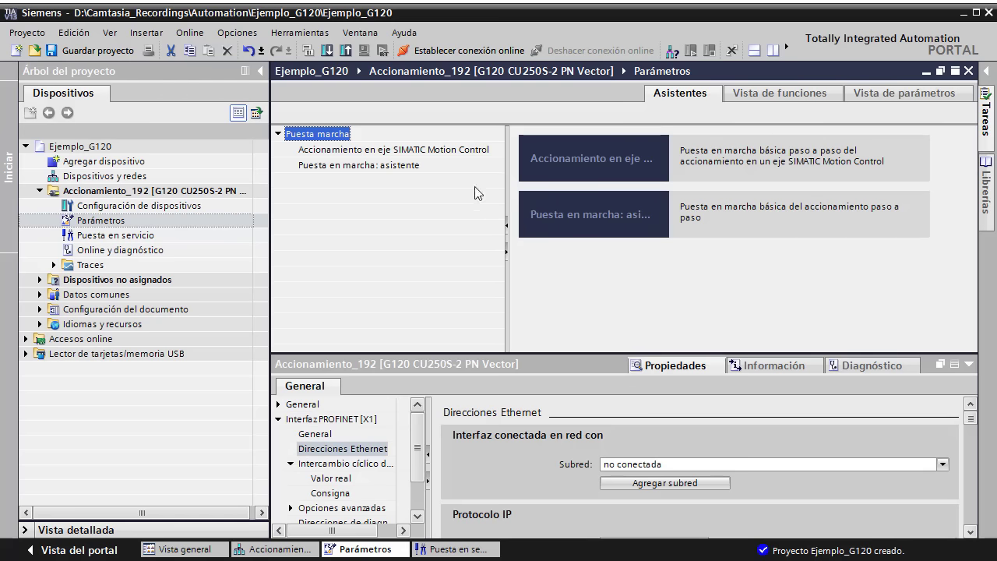
{"action": "left_click", "coordinate": [579, 221]}
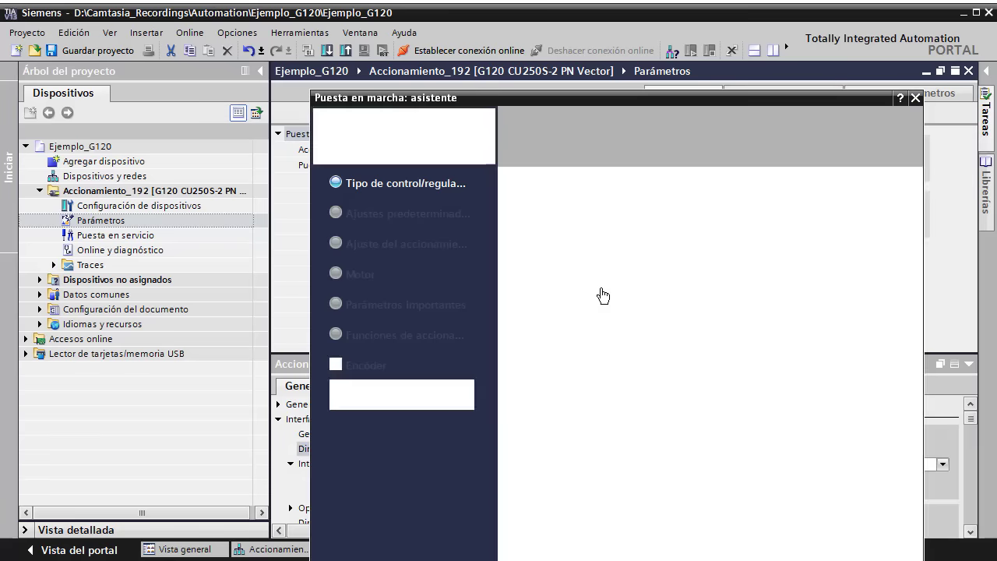
{"action": "left_click_drag", "start_coordinate": [480, 41], "coordinate": [475, 26]}
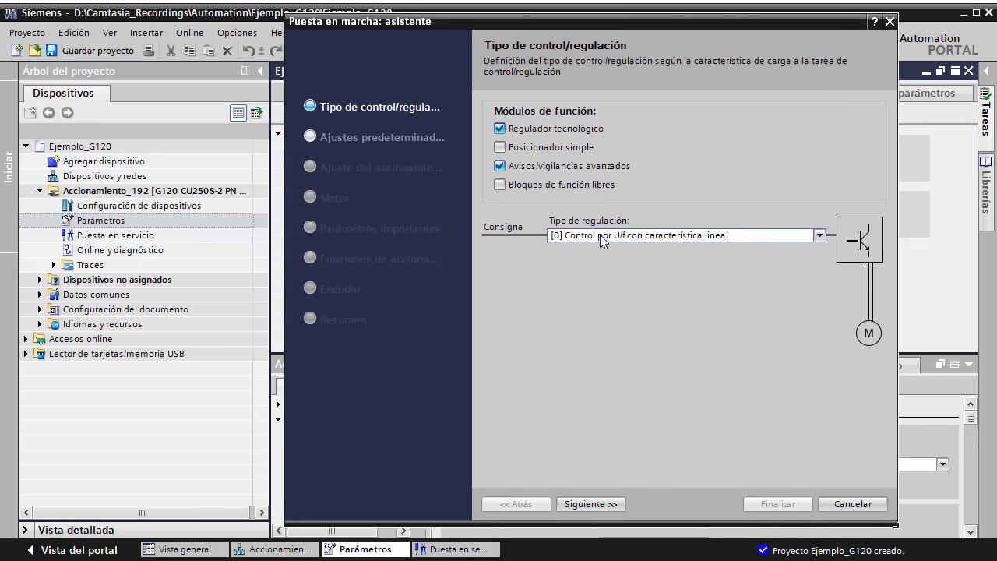
Review the control types, keep "[0] Control por U/f con característica lineal" and advance to the setpoint and command source presets.
{"action": "left_click", "coordinate": [819, 238]}
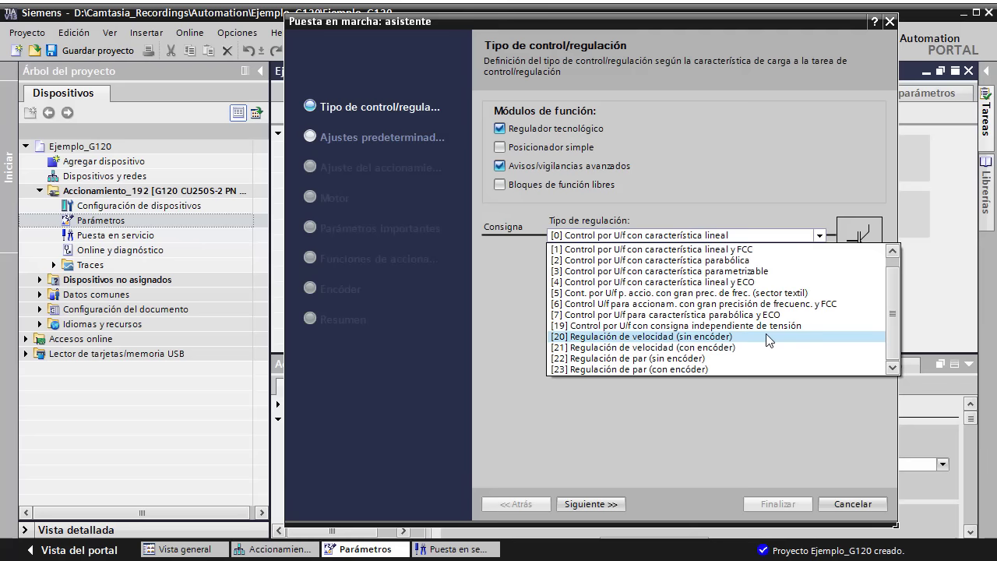
{"action": "left_click", "coordinate": [775, 199]}
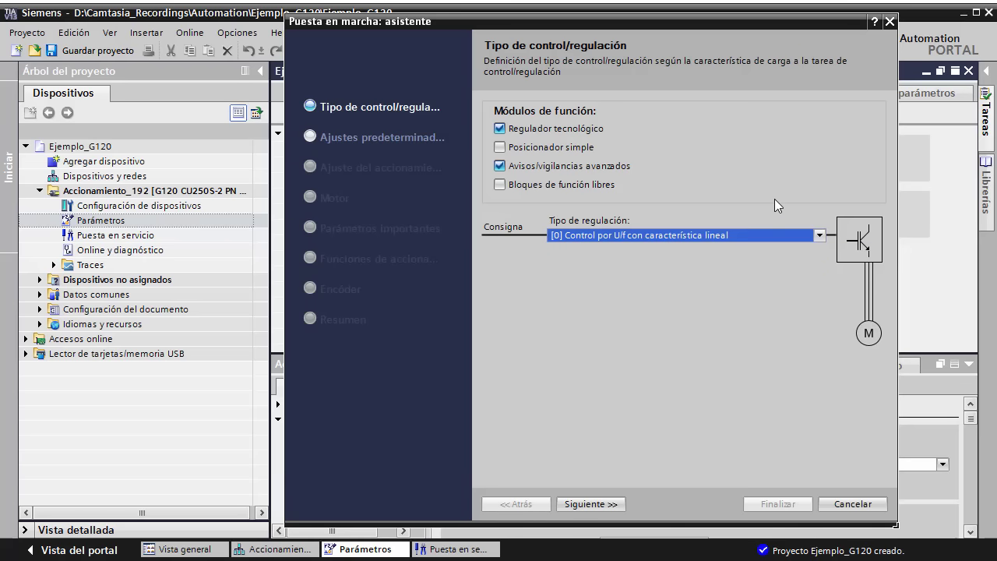
{"action": "left_click", "coordinate": [590, 505]}
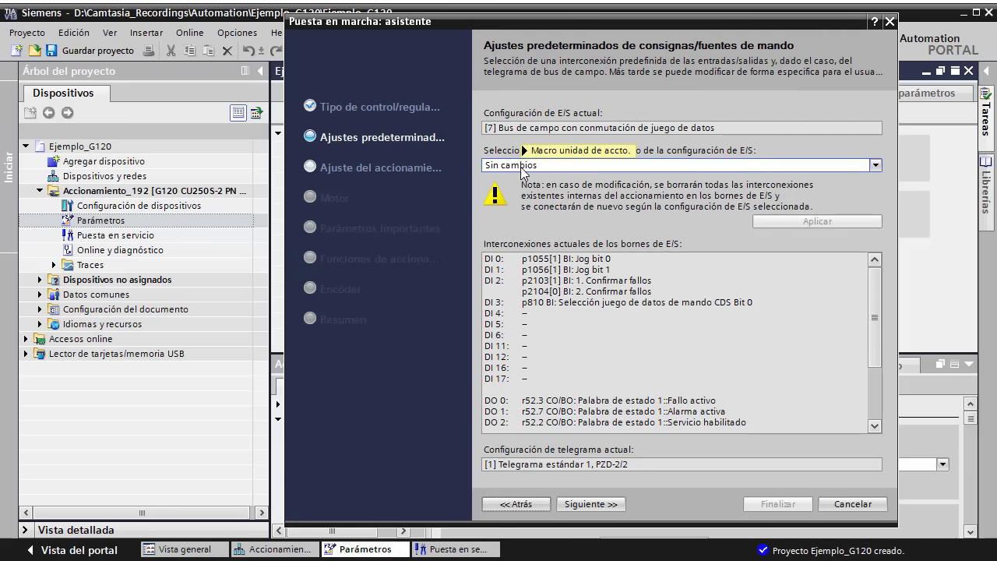
Choose "Sin cambios" as the I/O configuration preset and advance to the drive settings.
{"action": "left_click", "coordinate": [521, 165]}
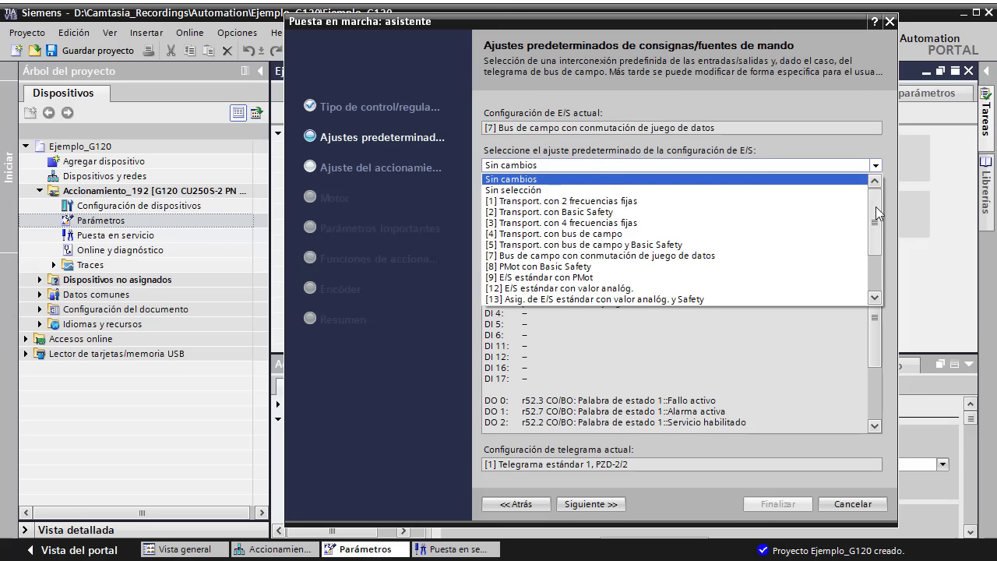
{"action": "mouse_move", "coordinate": [876, 207]}
{"action": "left_mouse_down"}
{"action": "mouse_move", "coordinate": [878, 247]}
{"action": "mouse_move", "coordinate": [876, 204]}
{"action": "left_mouse_up"}
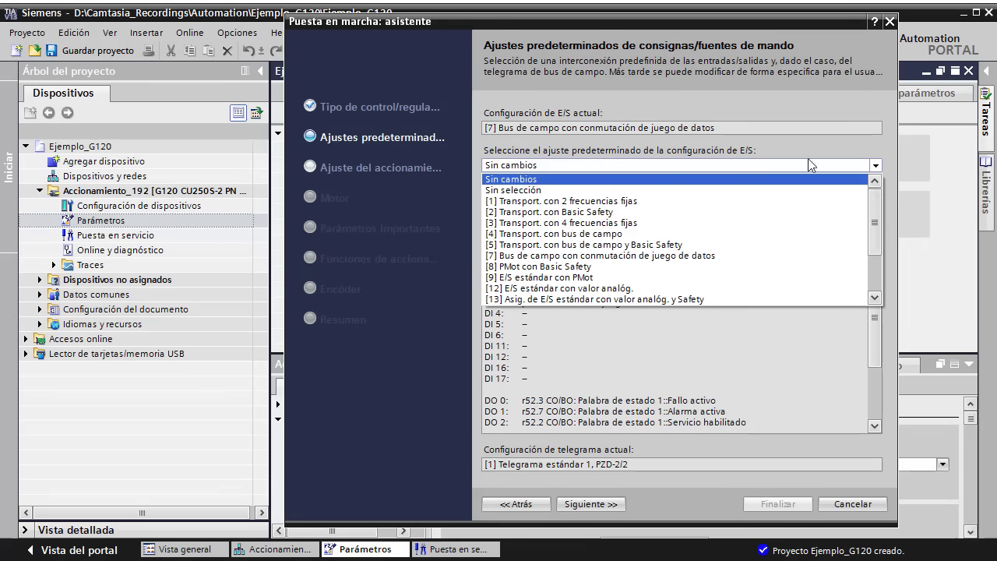
{"action": "left_click", "coordinate": [508, 181]}
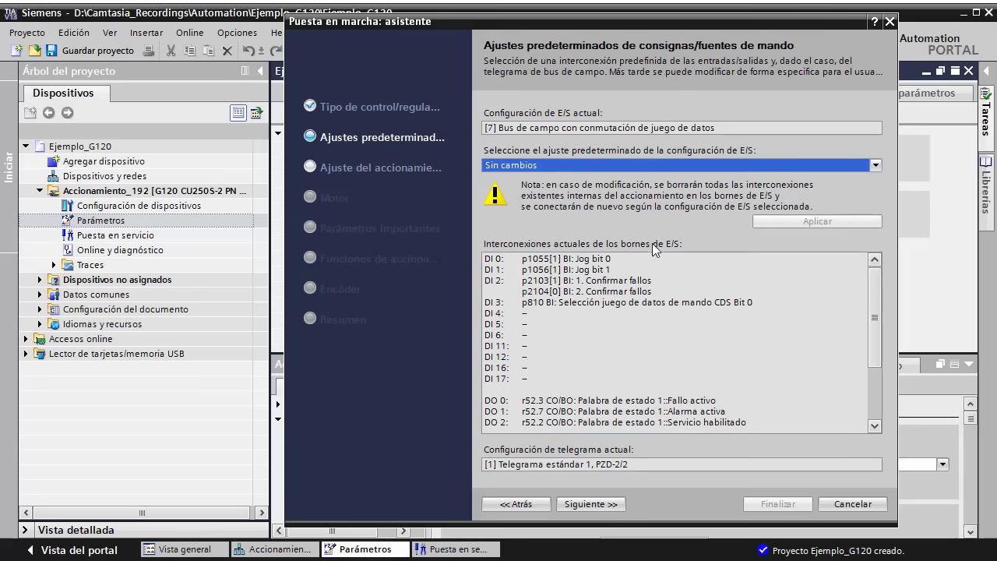
{"action": "left_click", "coordinate": [606, 503]}
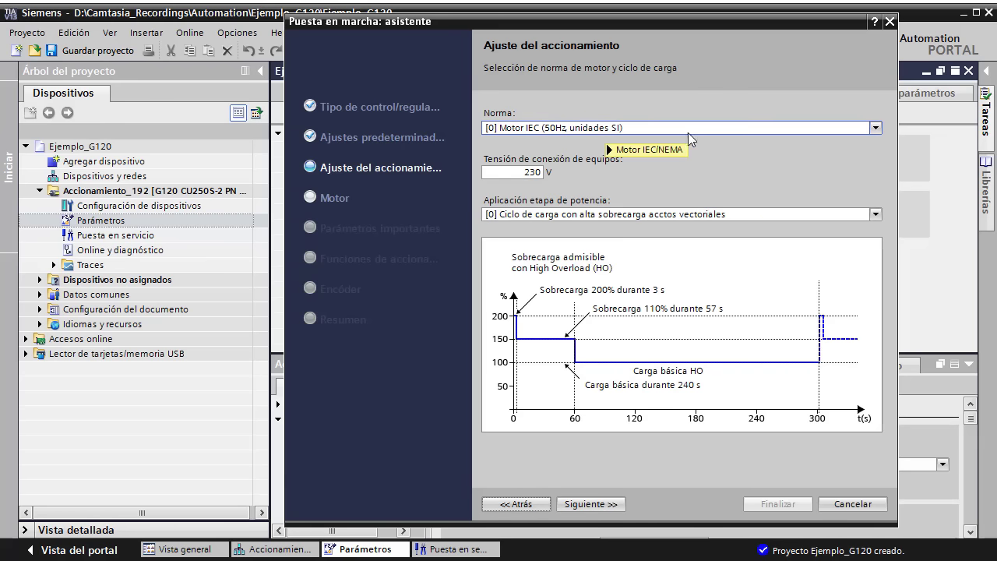
Keep the "[0] Motor IEC (50Hz, unidades SI)" standard and set the power stage application to "[1] Ciclo de carga con leve sobrecarga acctos vectoriales".
{"action": "left_click", "coordinate": [877, 128]}
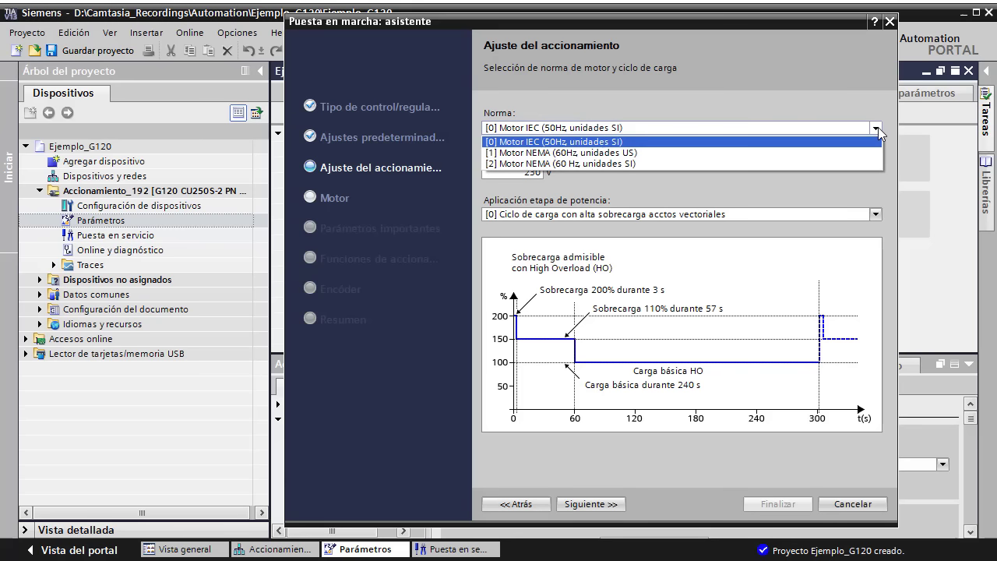
{"action": "left_click", "coordinate": [741, 124]}
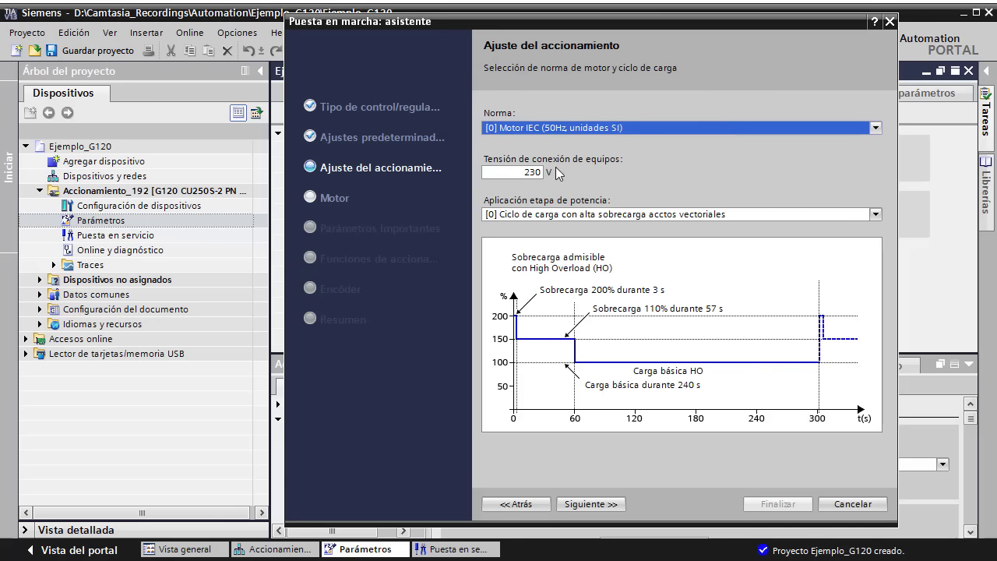
{"action": "left_click", "coordinate": [875, 214]}
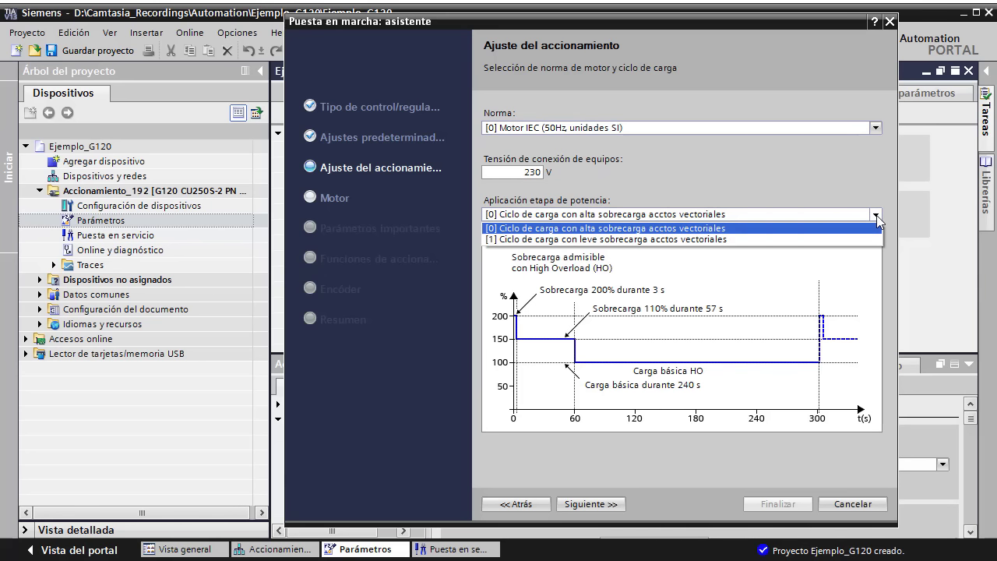
{"action": "left_click", "coordinate": [774, 239]}
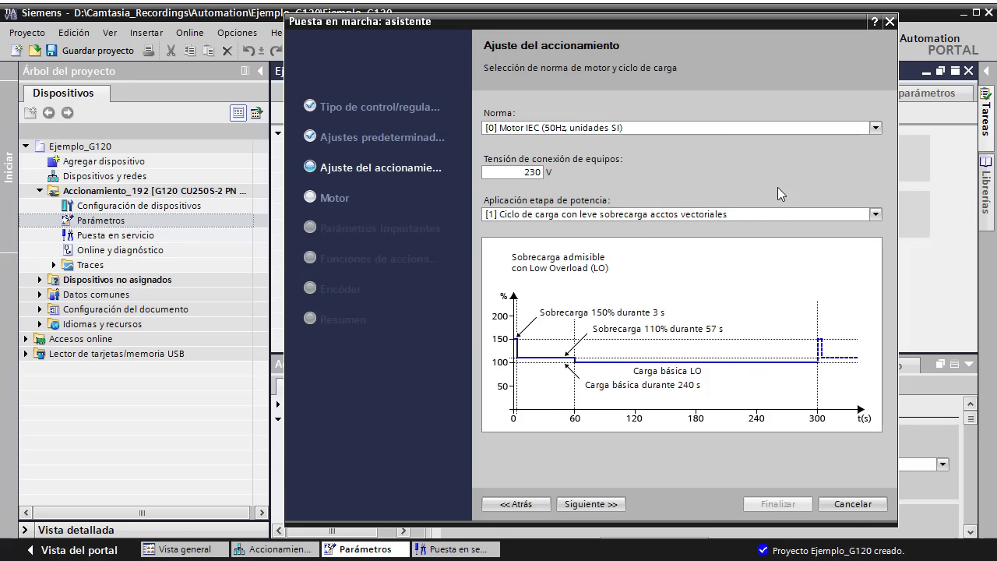
{"action": "left_click", "coordinate": [606, 503]}
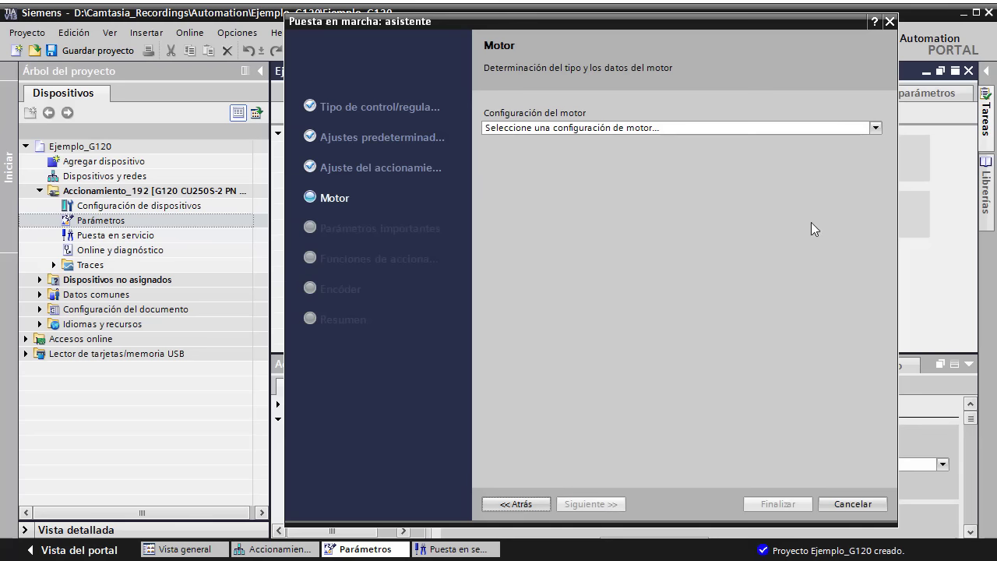
Choose to enter the motor data manually and select "[1] Motor asíncrono" as the motor type.
{"action": "left_click", "coordinate": [875, 129]}
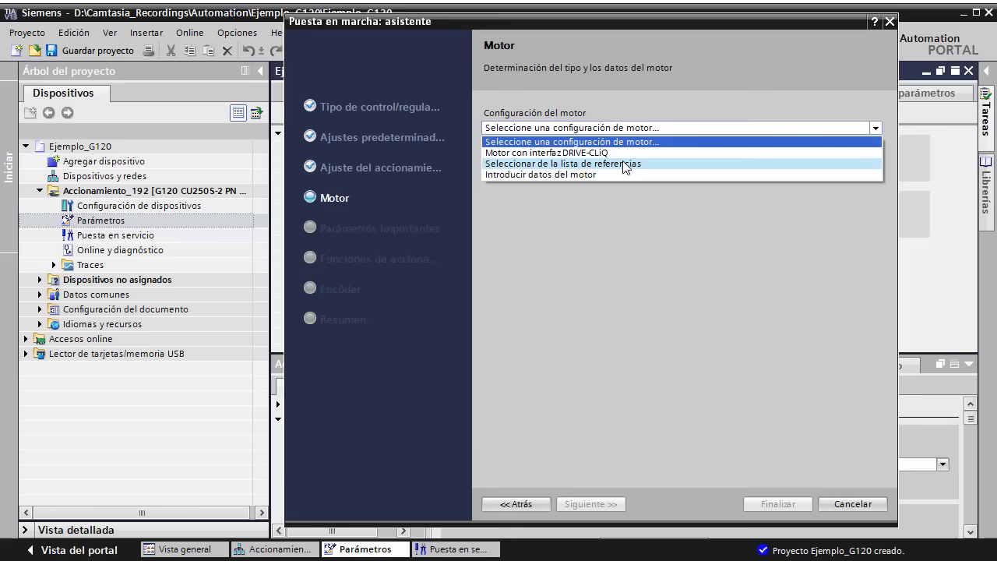
{"action": "left_click", "coordinate": [563, 174]}
{"action": "left_click", "coordinate": [569, 165]}
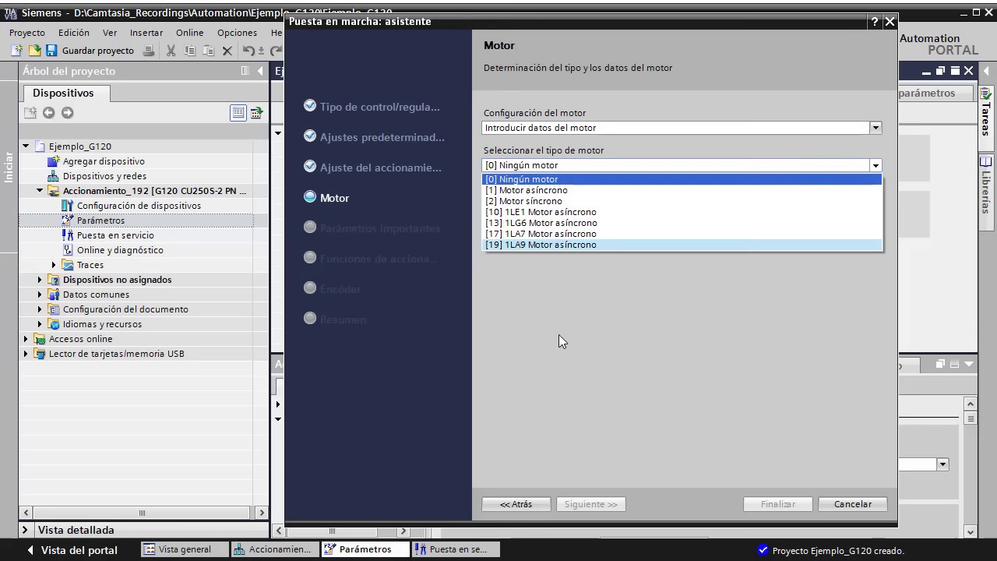
{"action": "left_click", "coordinate": [550, 191]}
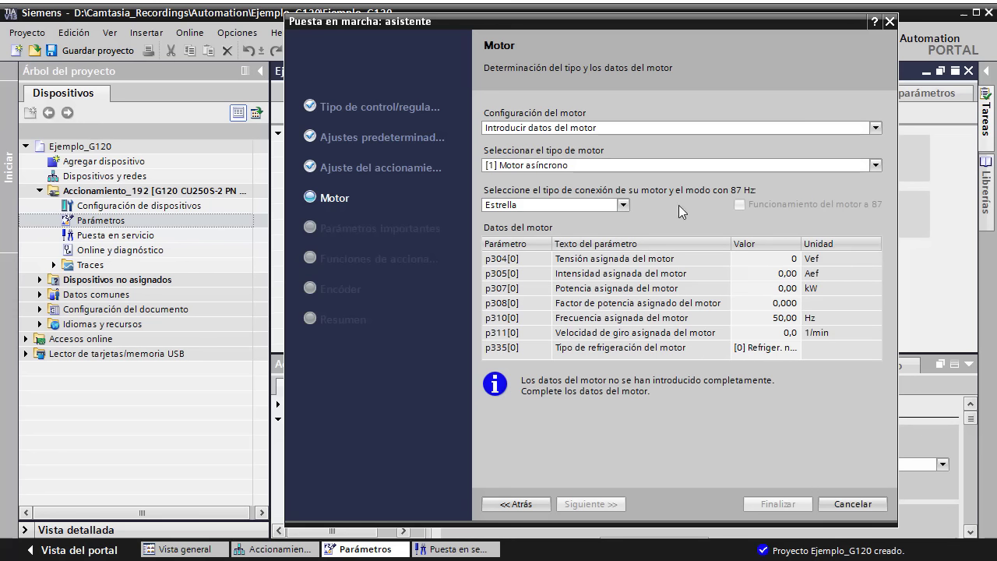
Set the motor's rated voltage to 230 Vef, rated current to 0.70 Aef and rated power to 0.12 kW.
{"action": "left_click", "coordinate": [779, 258]}
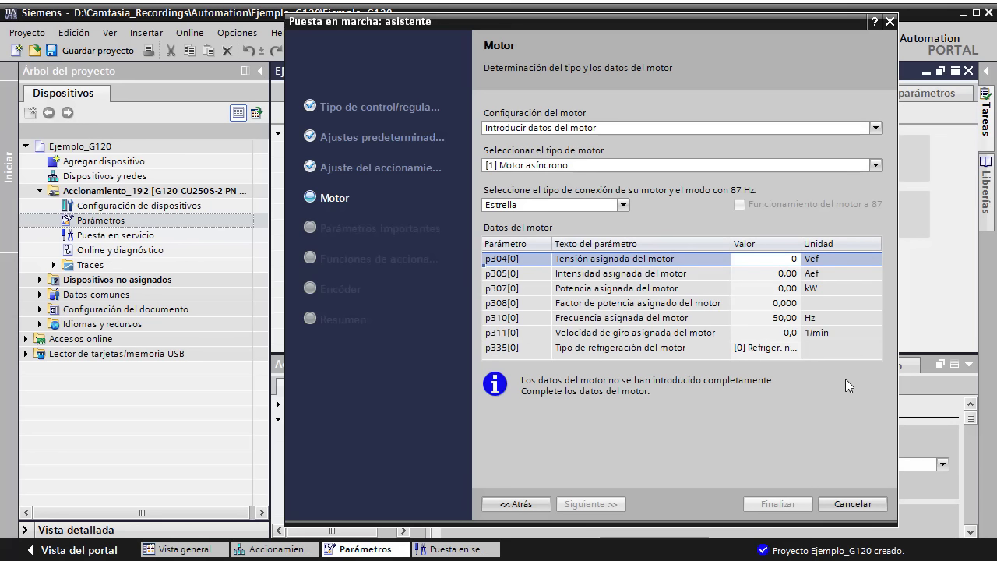
{"action": "type", "text": "230"}
{"action": "key", "text": "Return"}
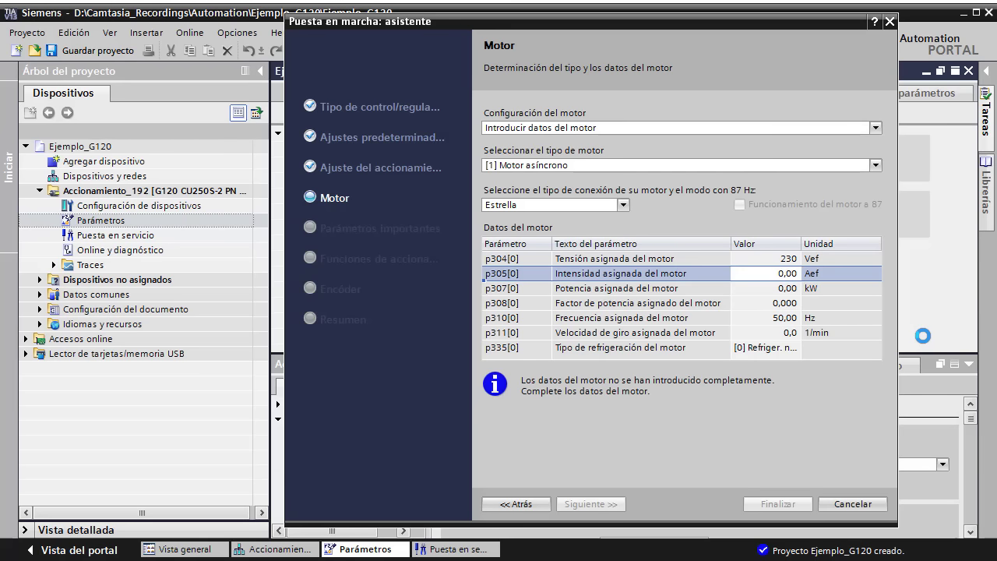
{"action": "type", "text": "0.7"}
{"action": "key", "text": "Return"}
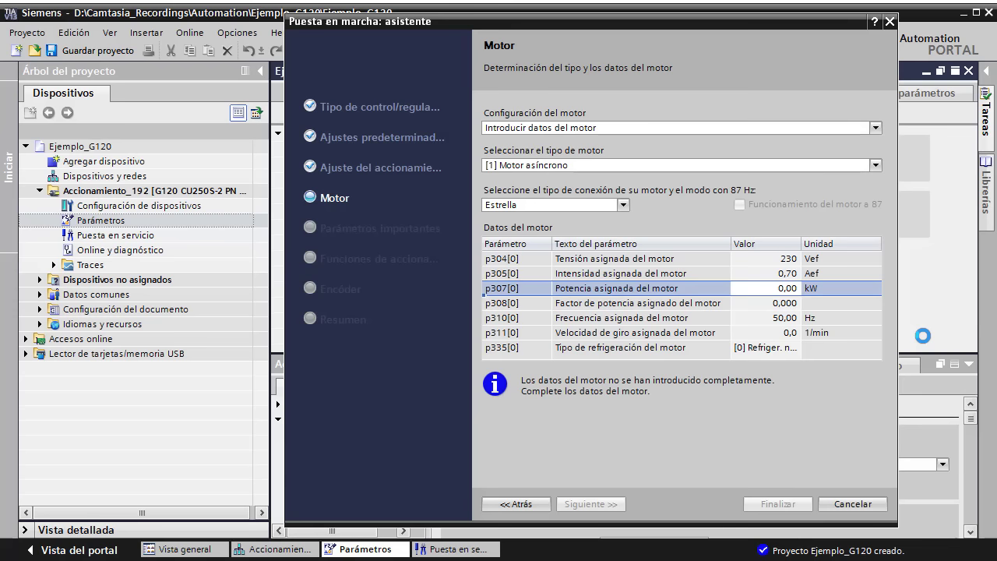
{"action": "type", "text": "0.12"}
{"action": "key", "text": "Return"}
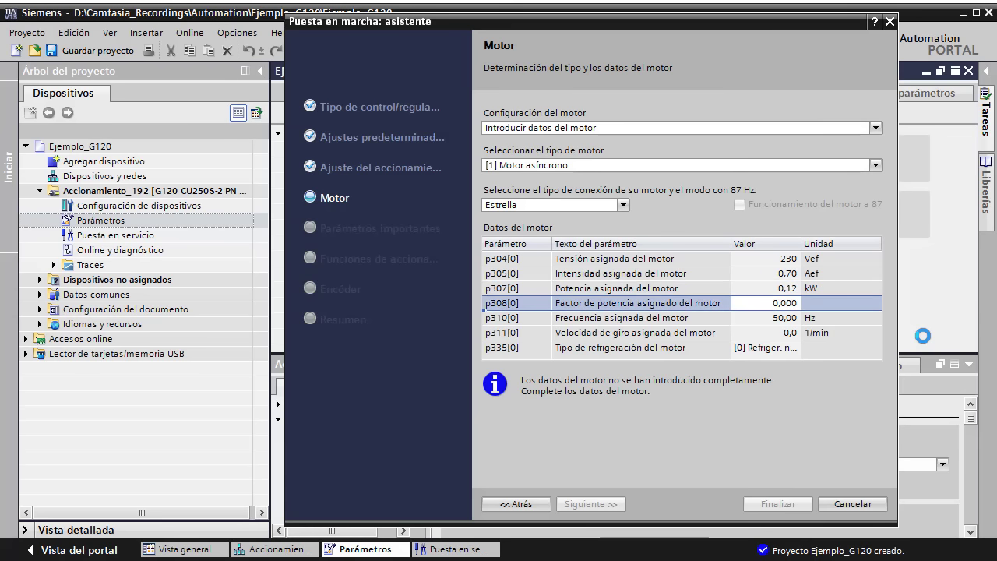
Set the motor's power factor to 0.69 and rated speed to 2730 1/min, keeping 50 Hz, and advance to the important parameters.
{"action": "type", "text": "0.69"}
{"action": "key", "text": "Return"}
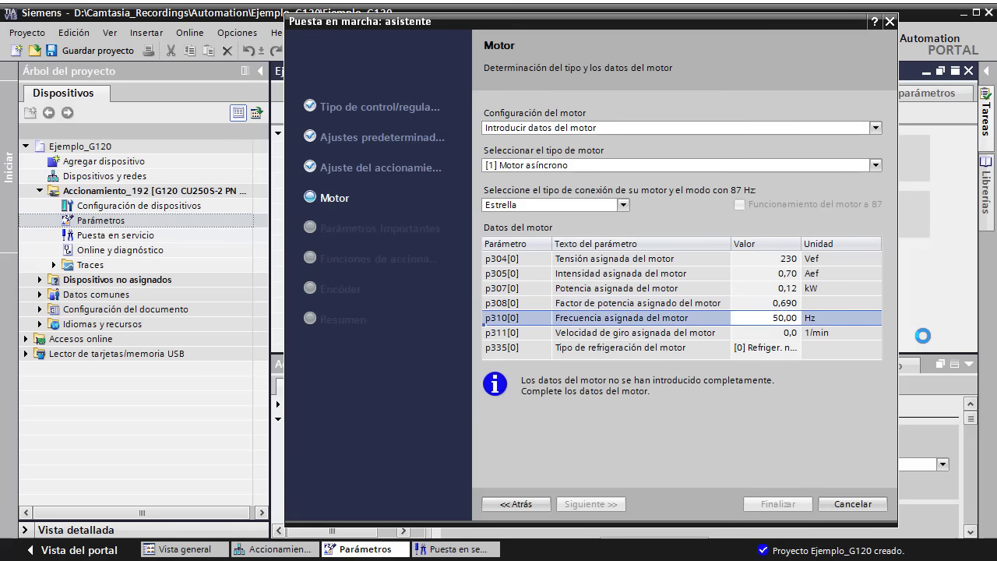
{"action": "key", "text": "Return"}
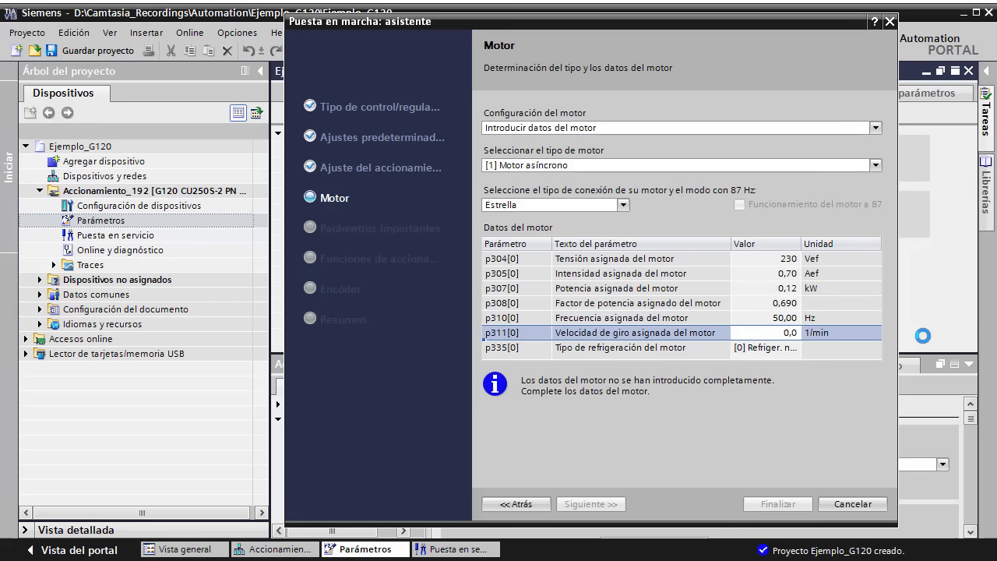
{"action": "type", "text": "2730"}
{"action": "key", "text": "Return"}
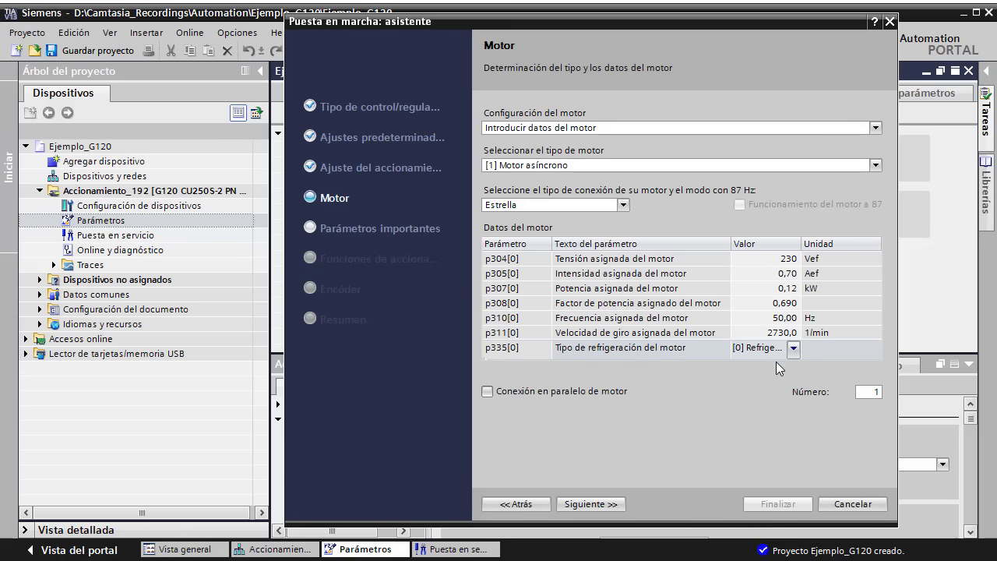
{"action": "left_click", "coordinate": [601, 503]}
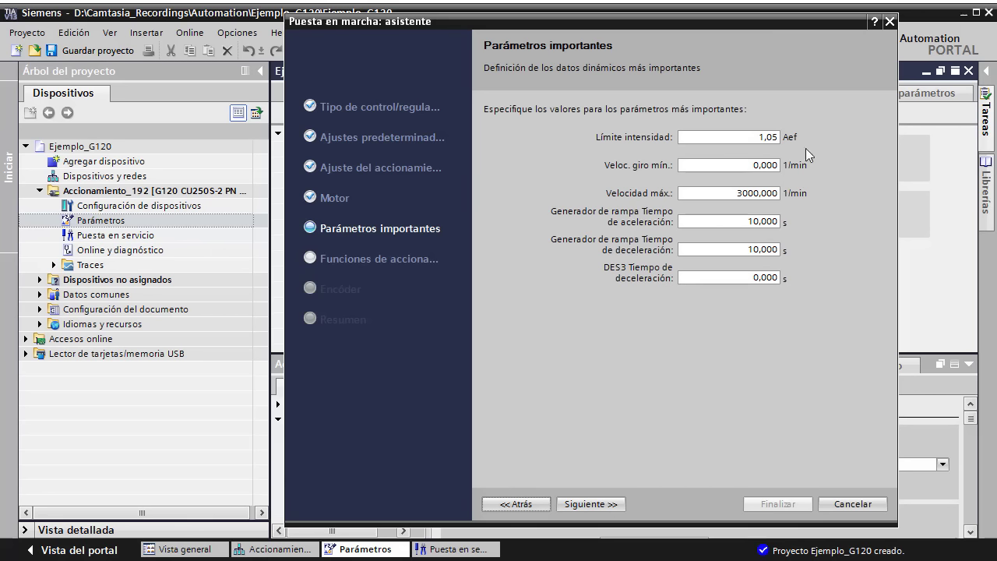
Review the current limit, maximum speed and ramp-up time, and advance to the drive functions.
{"action": "left_click", "coordinate": [756, 136]}
{"action": "left_click", "coordinate": [739, 192]}
{"action": "left_click_drag", "start_coordinate": [744, 193], "coordinate": [735, 195]}
{"action": "left_click", "coordinate": [771, 194]}
{"action": "left_click", "coordinate": [708, 223]}
{"action": "left_click", "coordinate": [611, 502]}
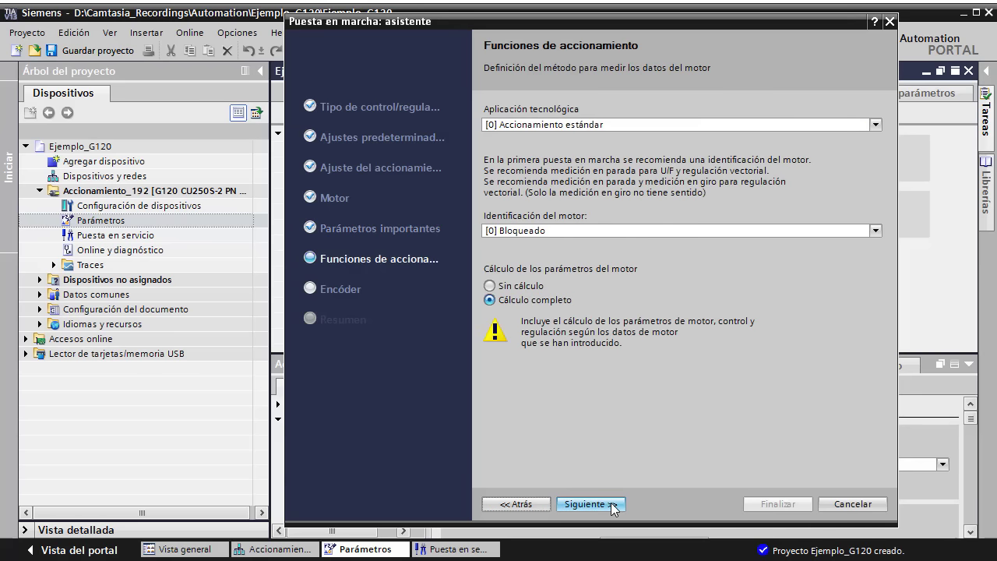
Keep "[0] Accionamiento estándar" and motor identification "[0] Bloqueado", leave both encoders unselected, and advance to the summary.
{"action": "left_click", "coordinate": [581, 126]}
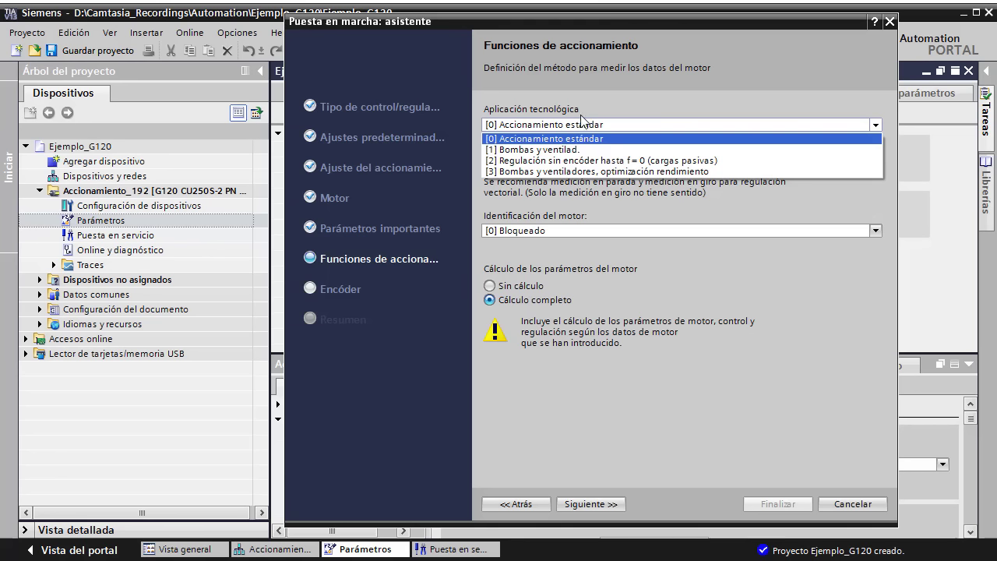
{"action": "left_click", "coordinate": [586, 139]}
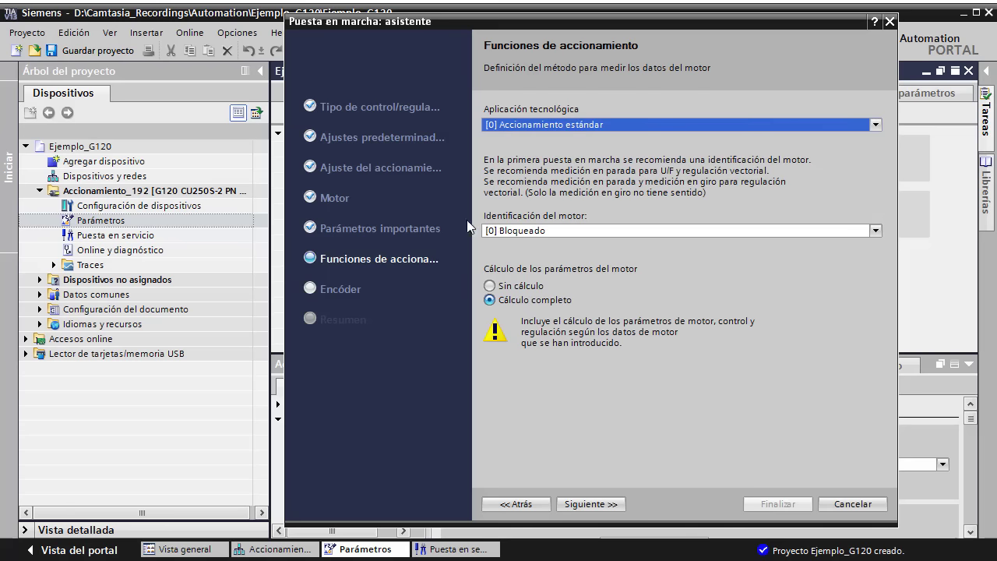
{"action": "left_click", "coordinate": [519, 233]}
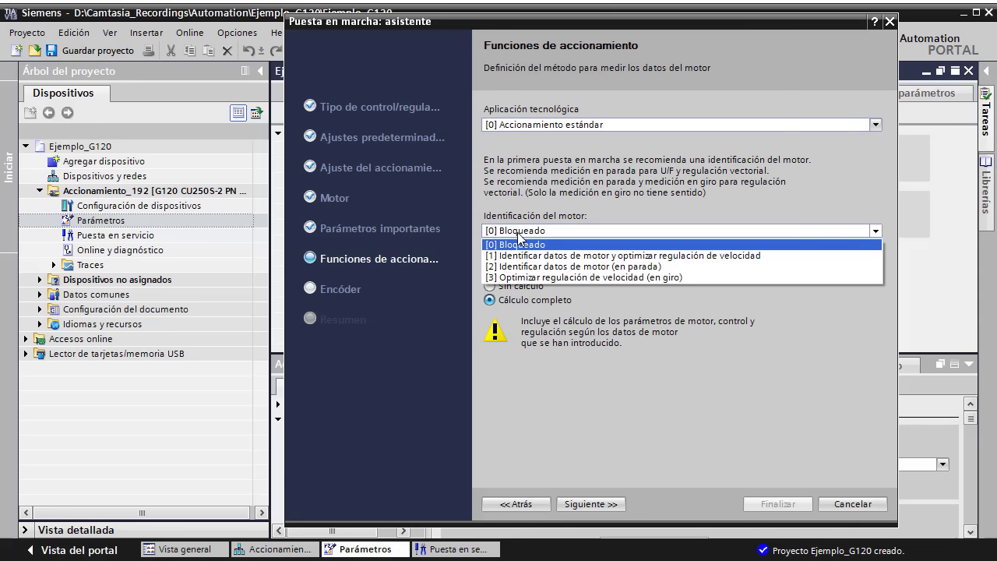
{"action": "left_click", "coordinate": [560, 244]}
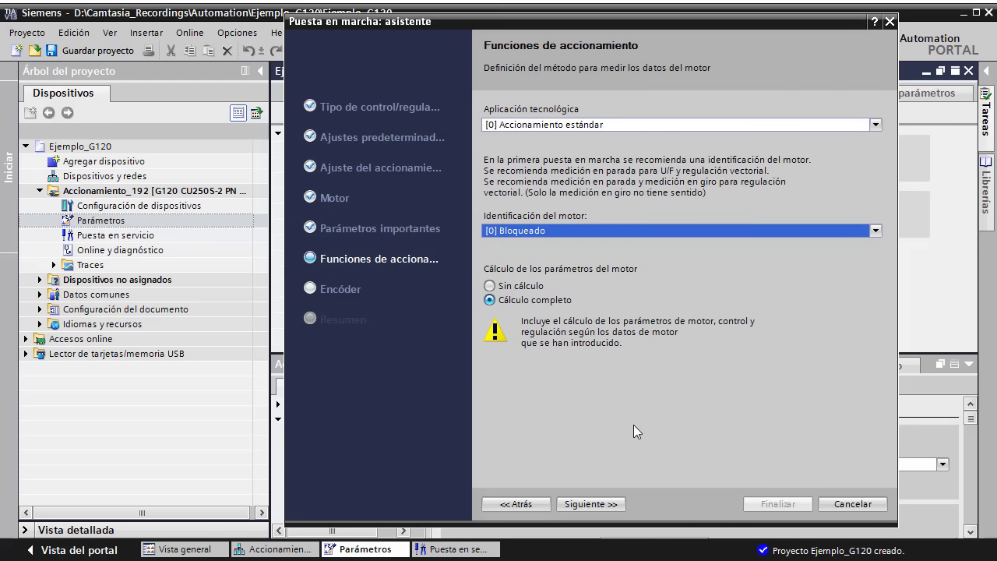
{"action": "left_click", "coordinate": [589, 504]}
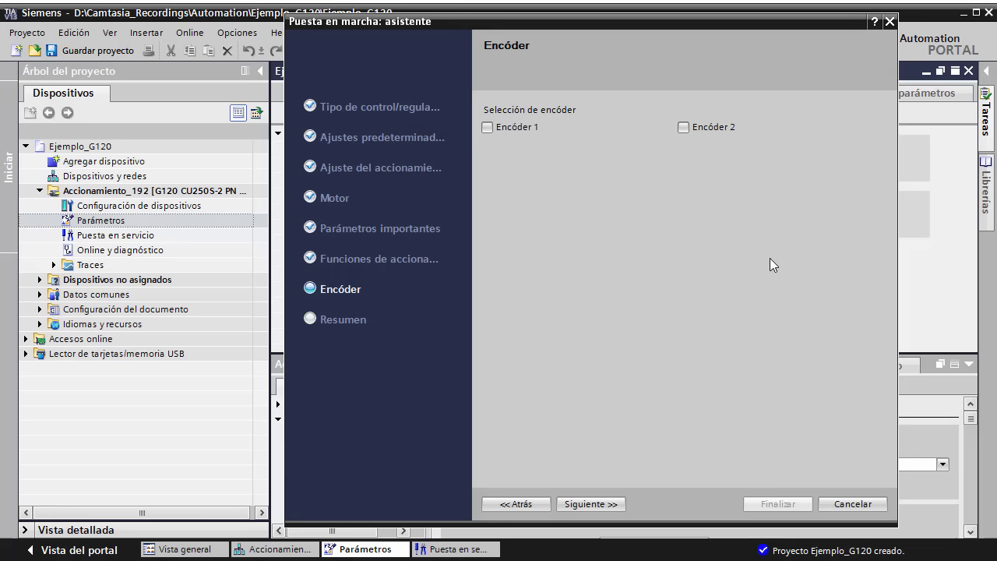
{"action": "left_click", "coordinate": [615, 503]}
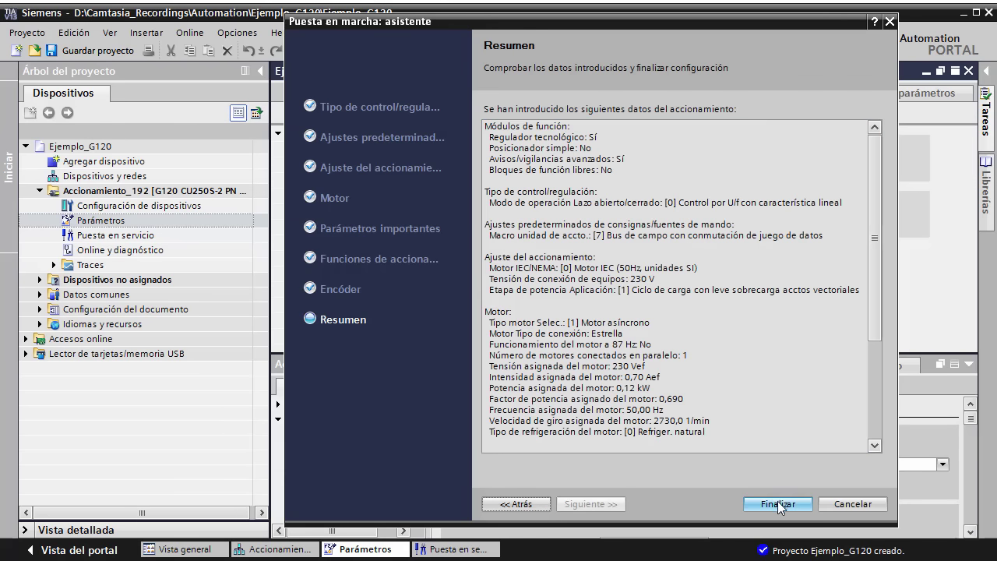
Finish the offline commissioning wizard and open the drive's control panel (Panel de mando) under Puesta en servicio.
{"action": "left_click", "coordinate": [777, 504]}
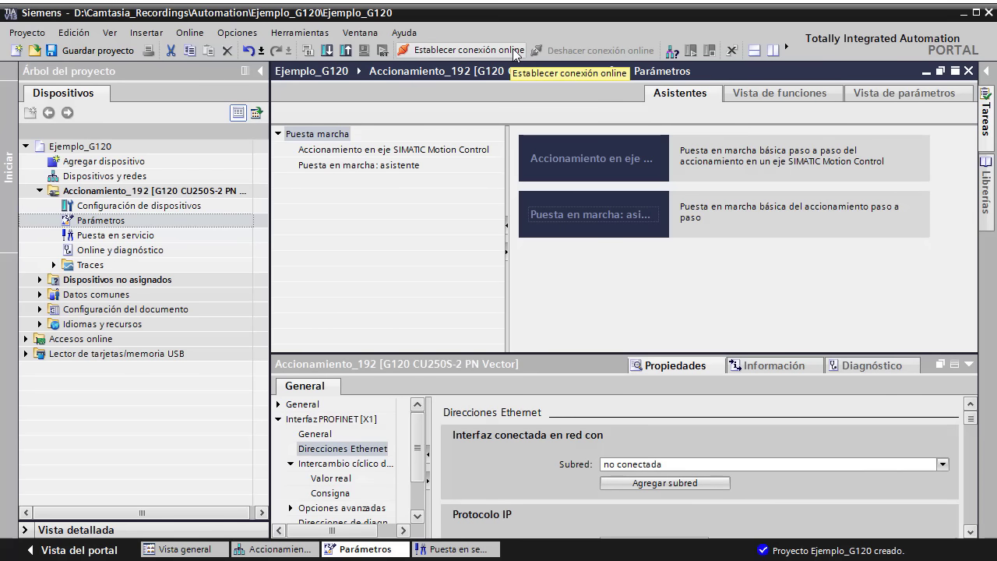
{"action": "double_click", "coordinate": [115, 234]}
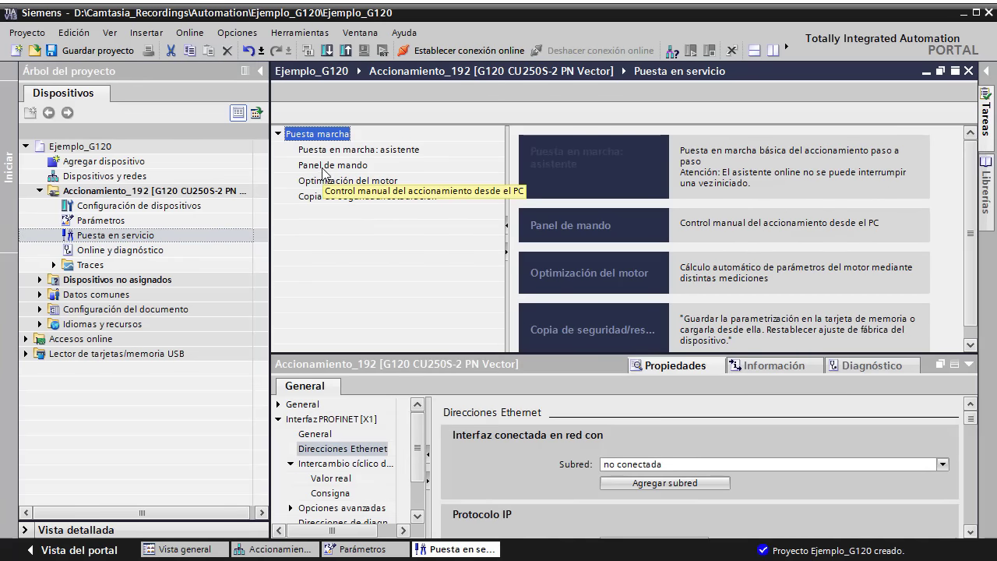
{"action": "left_click", "coordinate": [326, 165]}
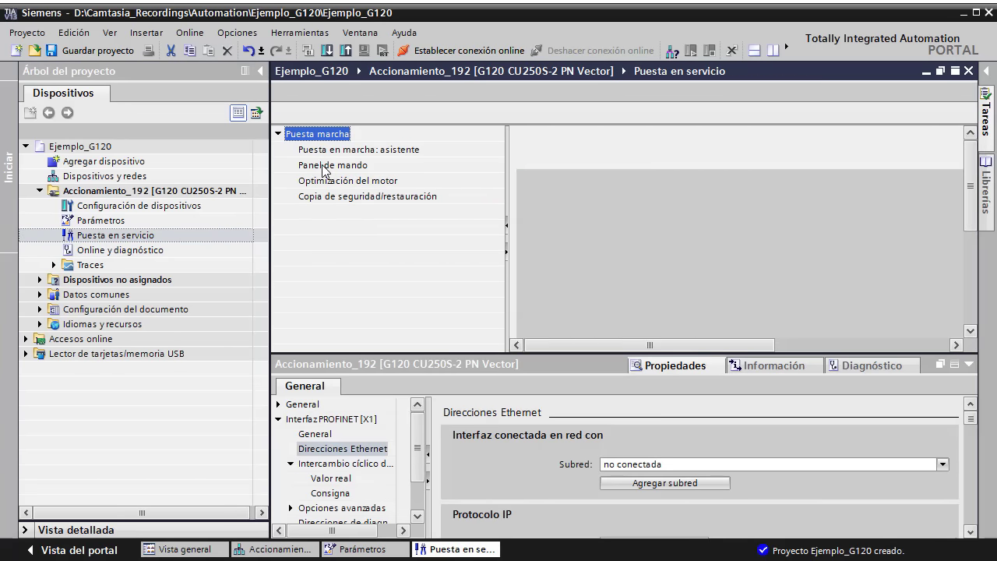
Search for compatible devices over PN/IE and download the configuration to Accionamiento_192 at 192.168.10.192, saving the parameterization to EEPROM.
{"action": "left_click", "coordinate": [328, 51]}
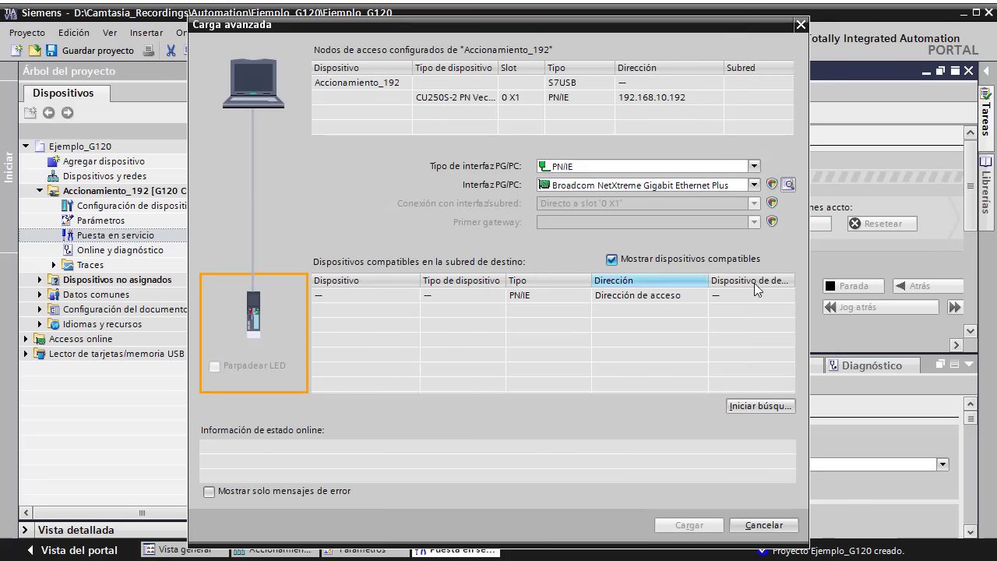
{"action": "left_click", "coordinate": [761, 406]}
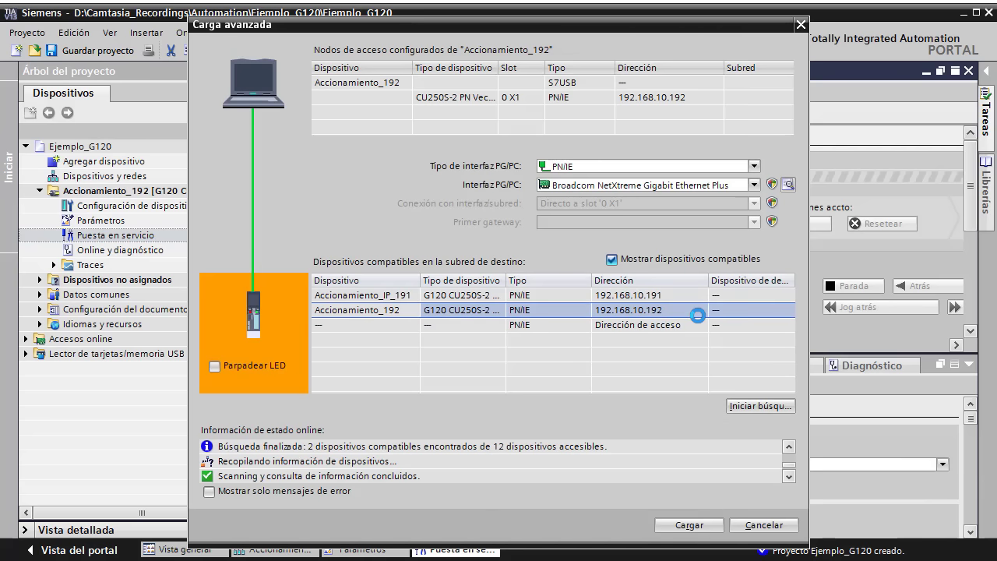
{"action": "left_click", "coordinate": [691, 525]}
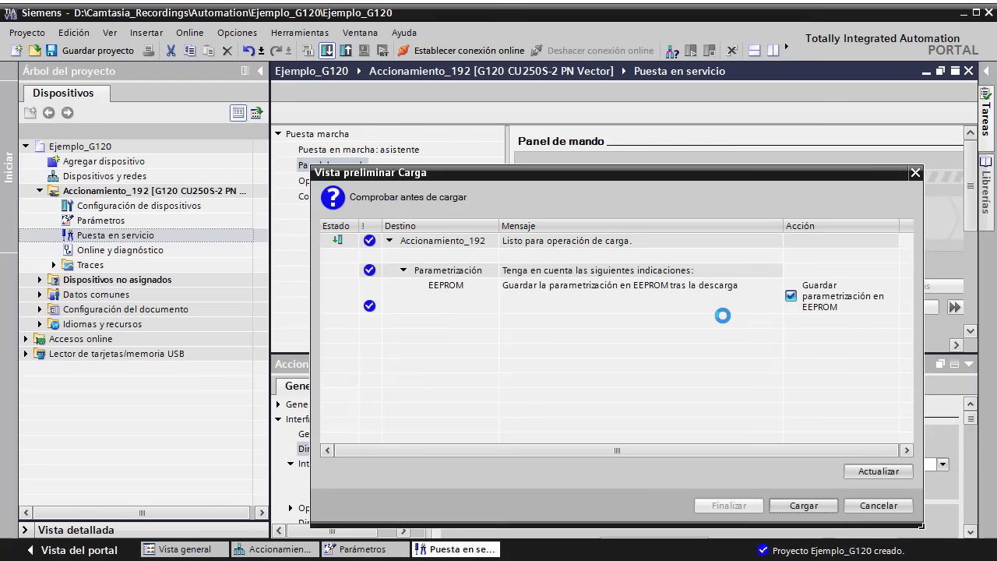
{"action": "left_click", "coordinate": [803, 506]}
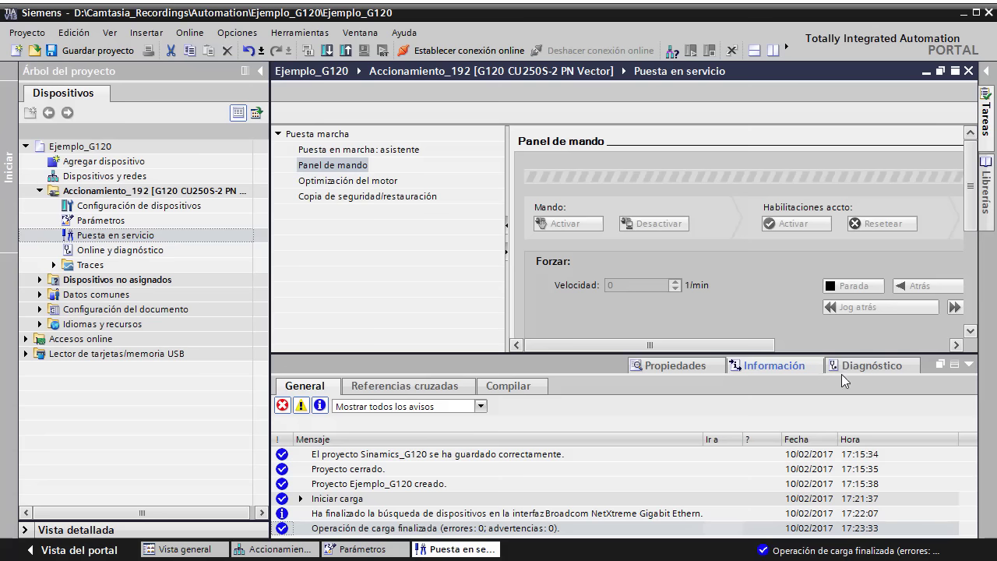
Establish the online connection to the drive and enlarge the working area so the whole control panel fits.
{"action": "left_click", "coordinate": [969, 365]}
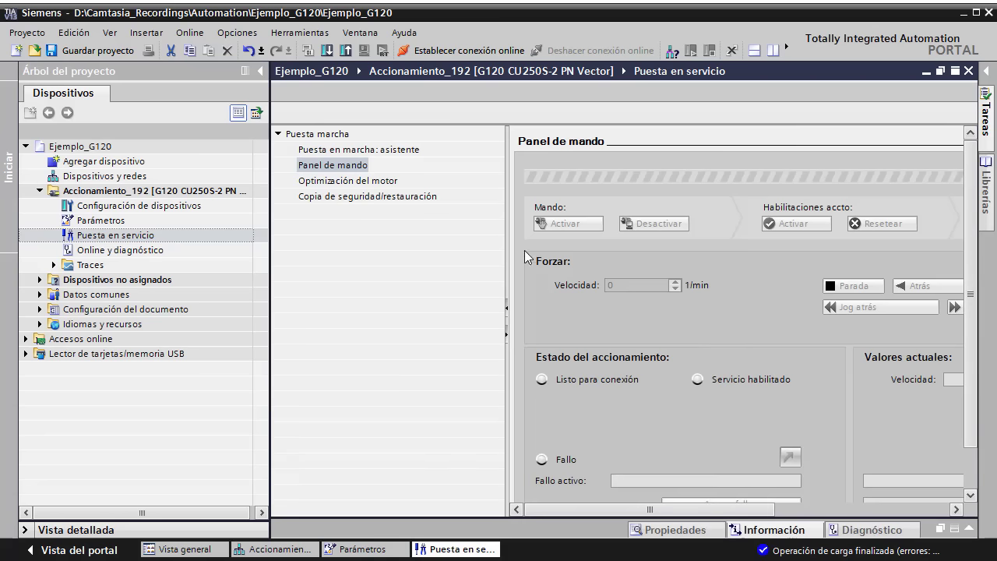
{"action": "left_click_drag", "start_coordinate": [506, 244], "coordinate": [432, 246]}
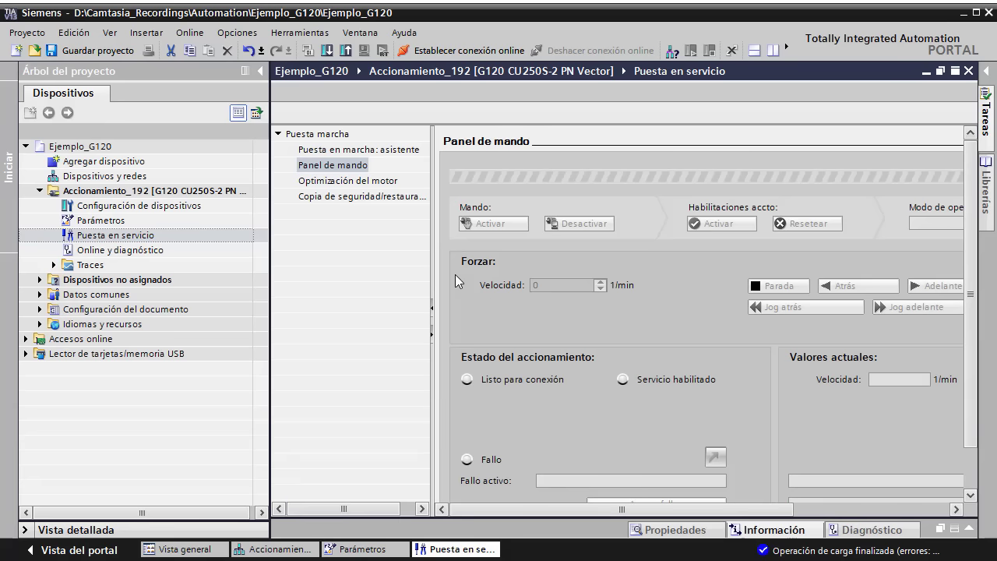
{"action": "left_click", "coordinate": [328, 165]}
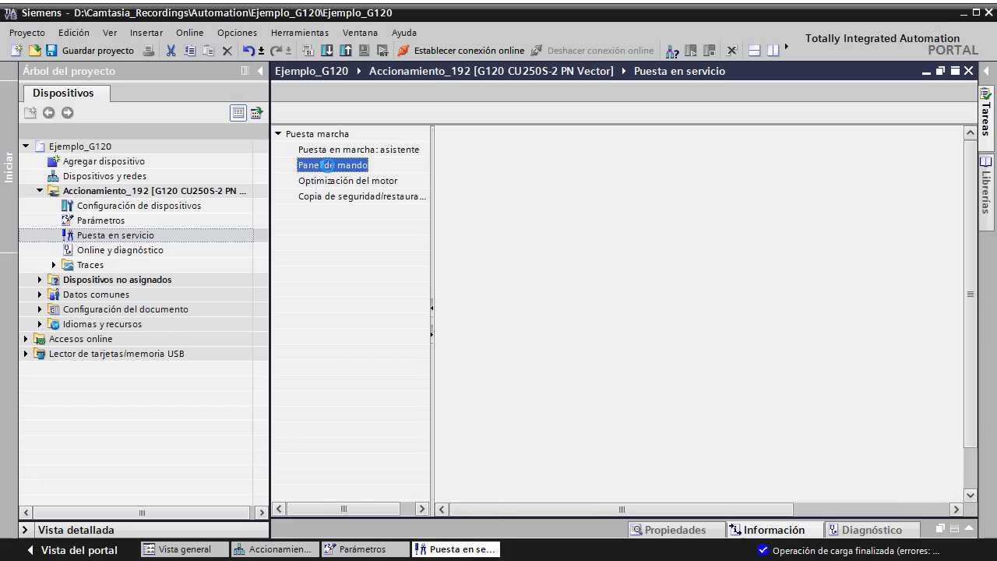
{"action": "left_click", "coordinate": [441, 51]}
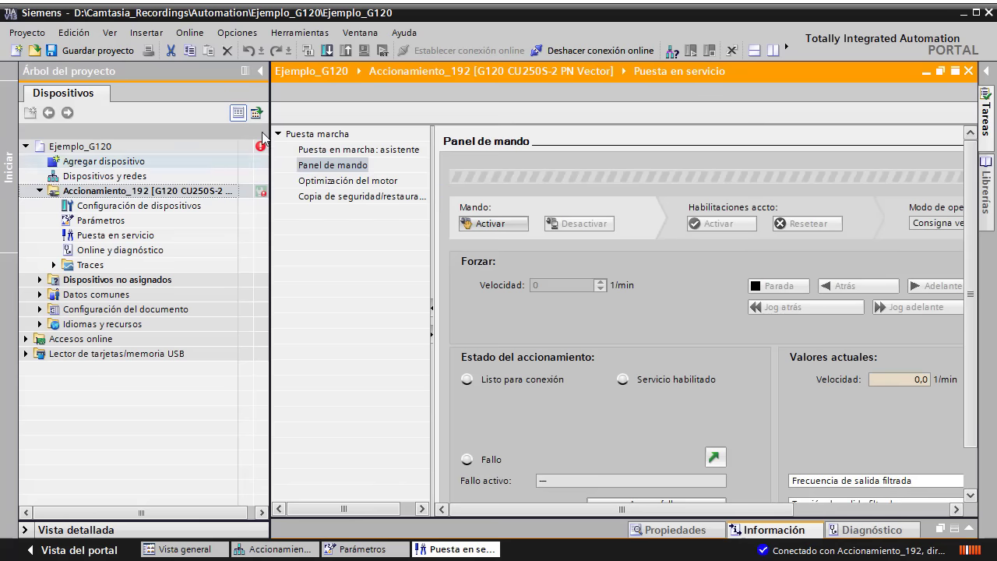
{"action": "left_click", "coordinate": [260, 71]}
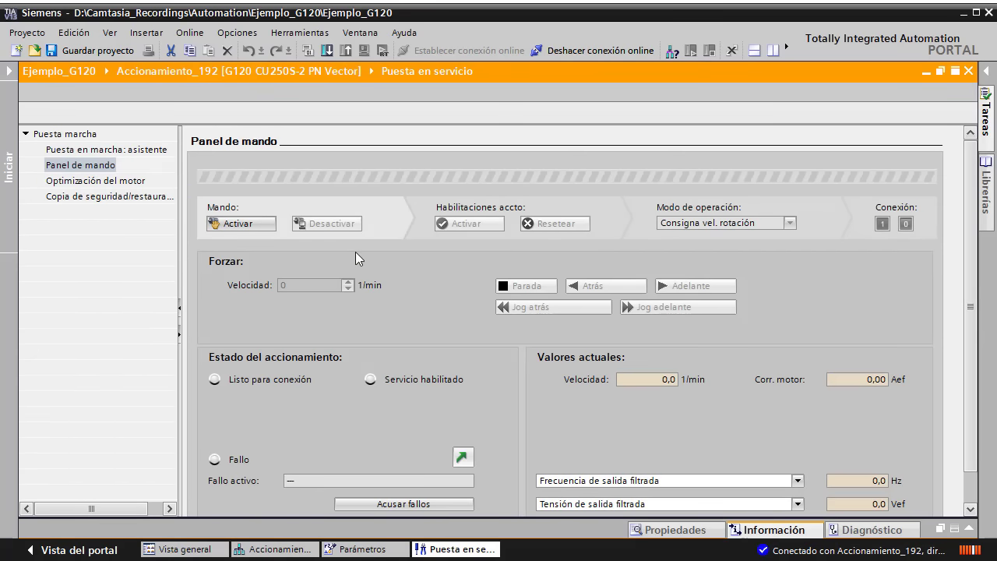
Activate control from the control panel with a 1000 ms monitoring time and set the speed to 1000 1/min.
{"action": "left_click", "coordinate": [234, 225]}
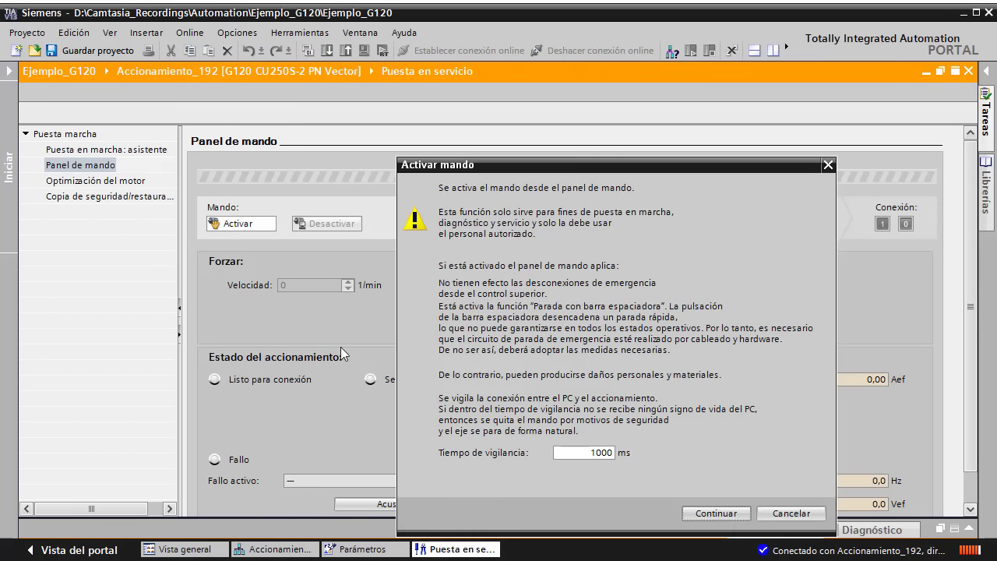
{"action": "left_click", "coordinate": [715, 513]}
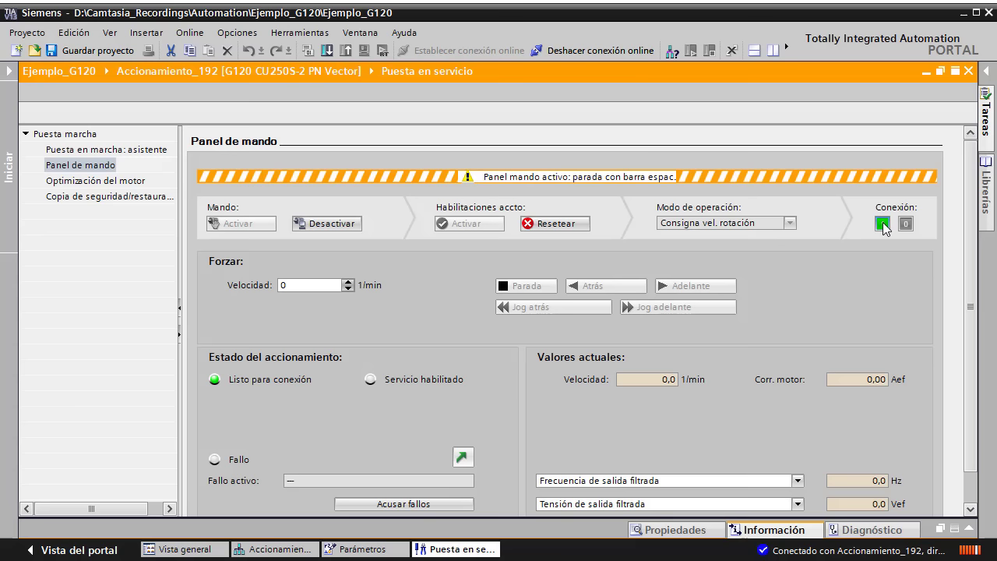
{"action": "double_click", "coordinate": [290, 285]}
{"action": "type", "text": "1000"}
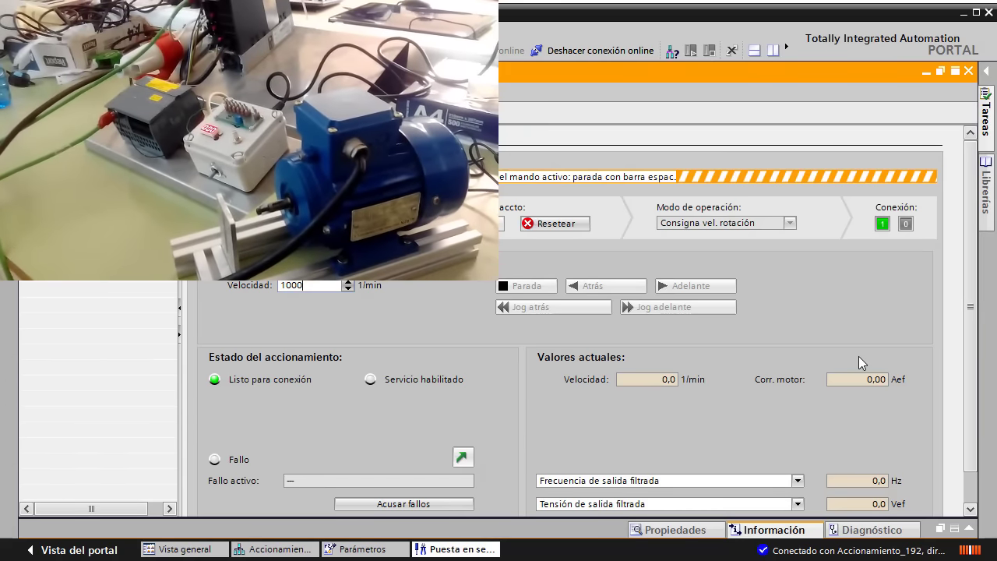
Switch the drive on and run the motor forward and backward at 1000 1/min, stopping it after each run.
{"action": "left_click", "coordinate": [883, 223]}
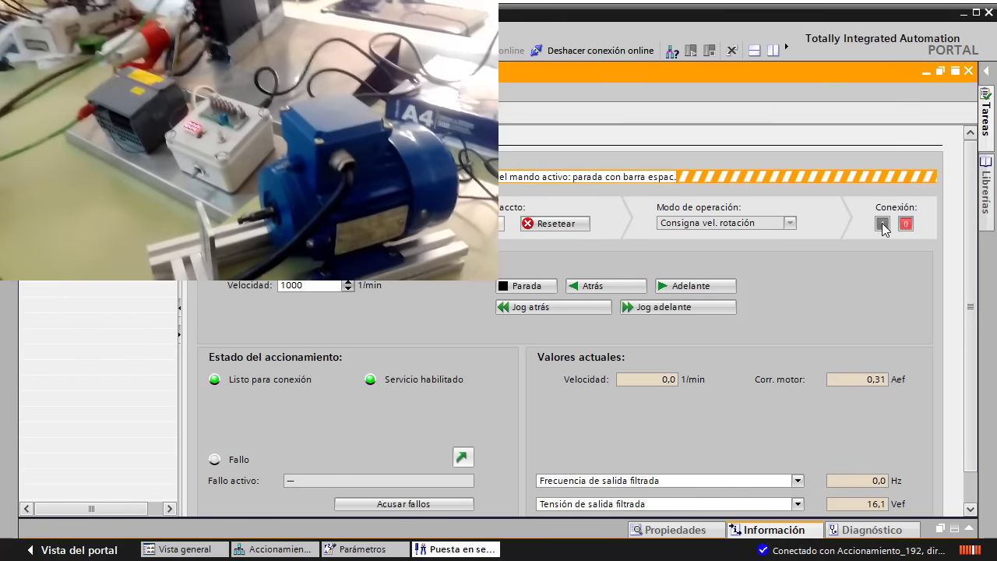
{"action": "left_click", "coordinate": [883, 225]}
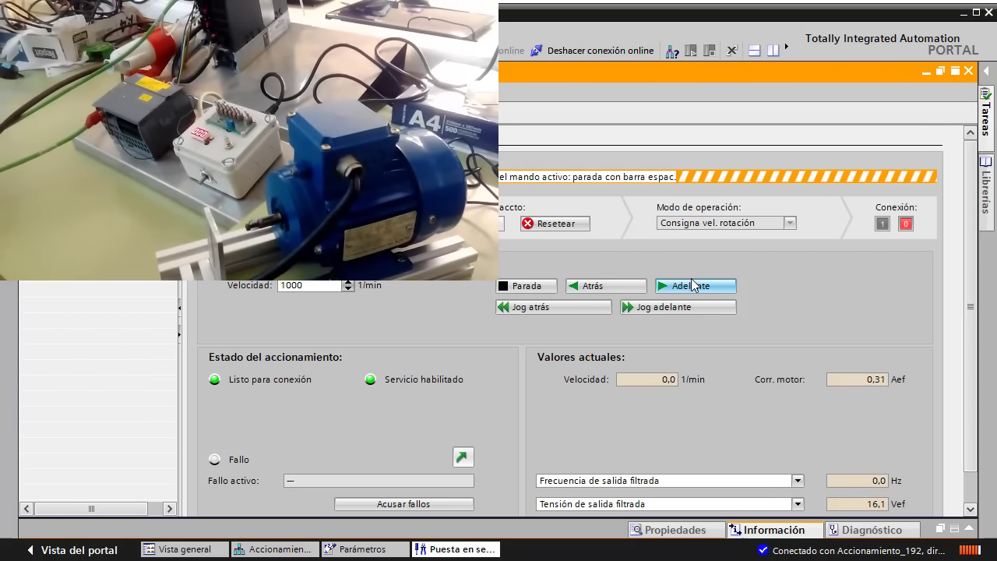
{"action": "left_click", "coordinate": [691, 283]}
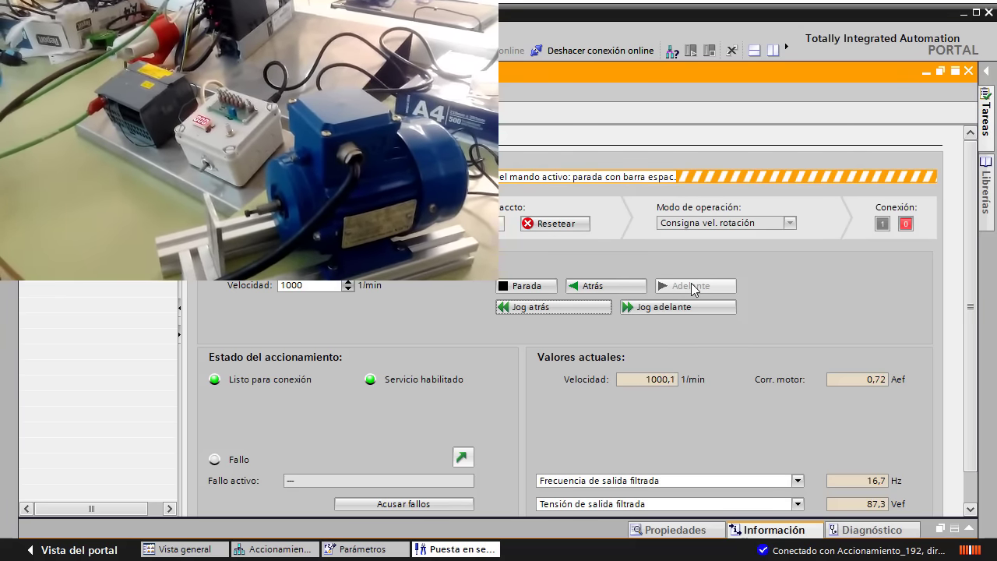
{"action": "left_click", "coordinate": [524, 292]}
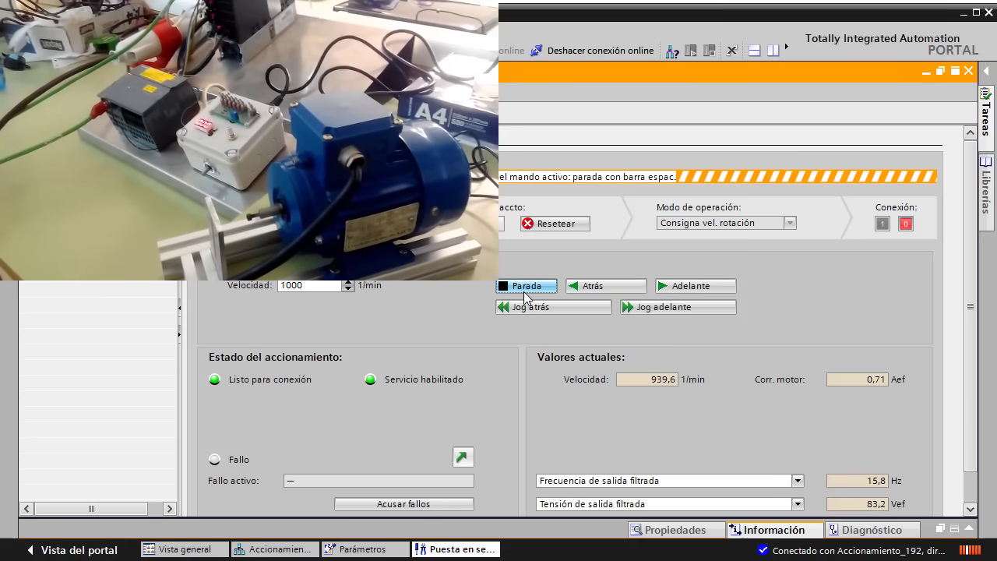
{"action": "left_click", "coordinate": [603, 286]}
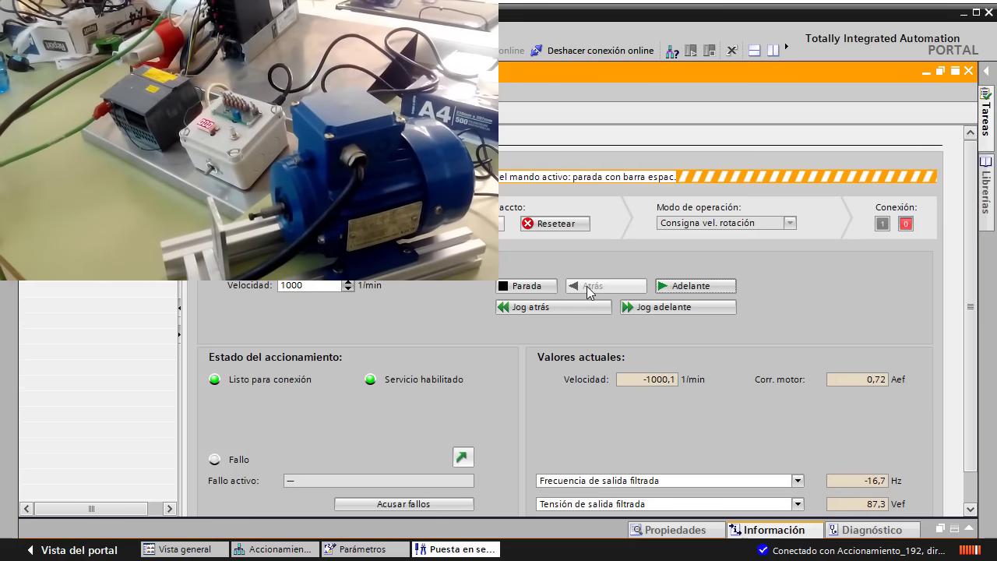
{"action": "left_click", "coordinate": [512, 289]}
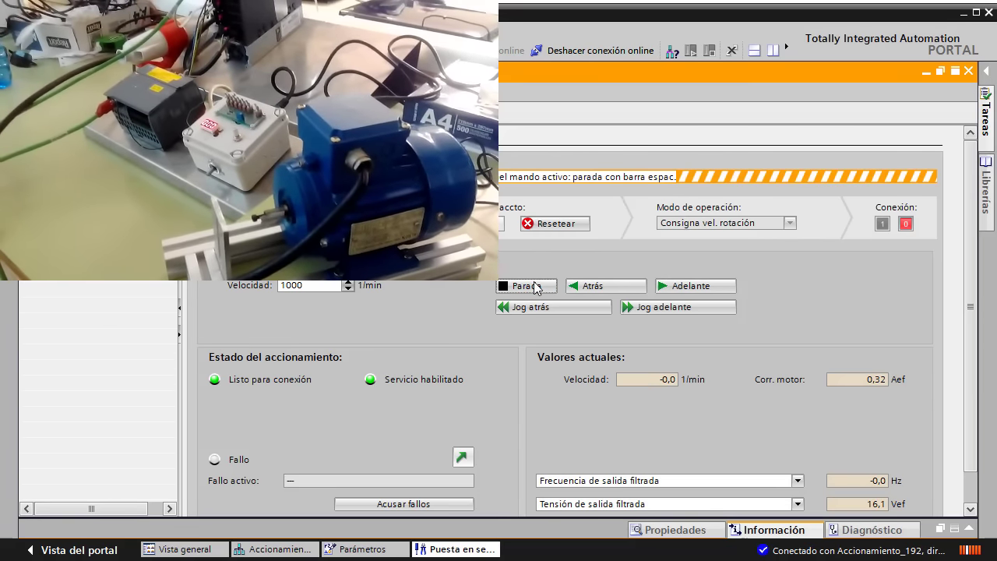
Jog the motor forward several times and trigger the control panel's rapid stop.
{"action": "left_click", "coordinate": [638, 311]}
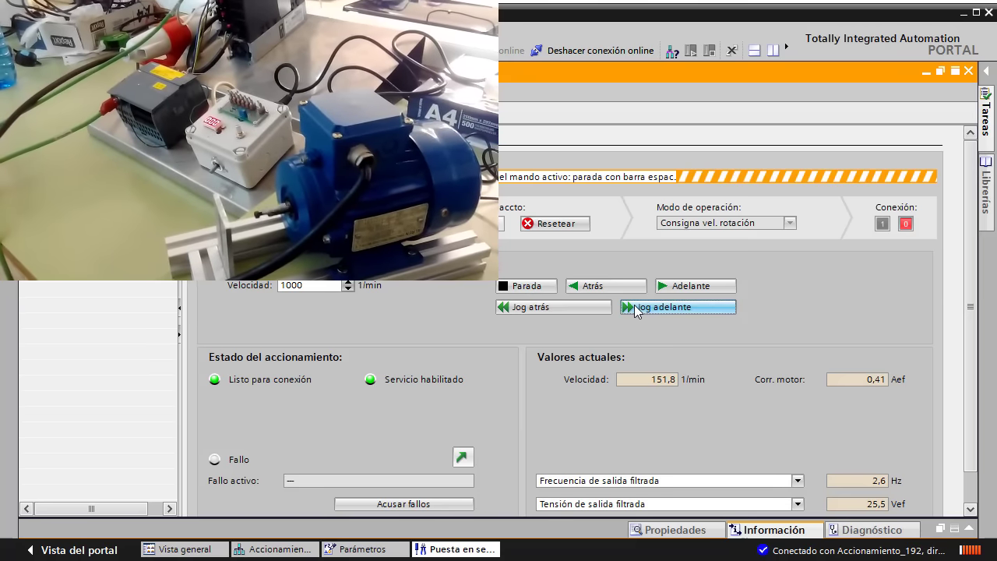
{"action": "left_click", "coordinate": [637, 311]}
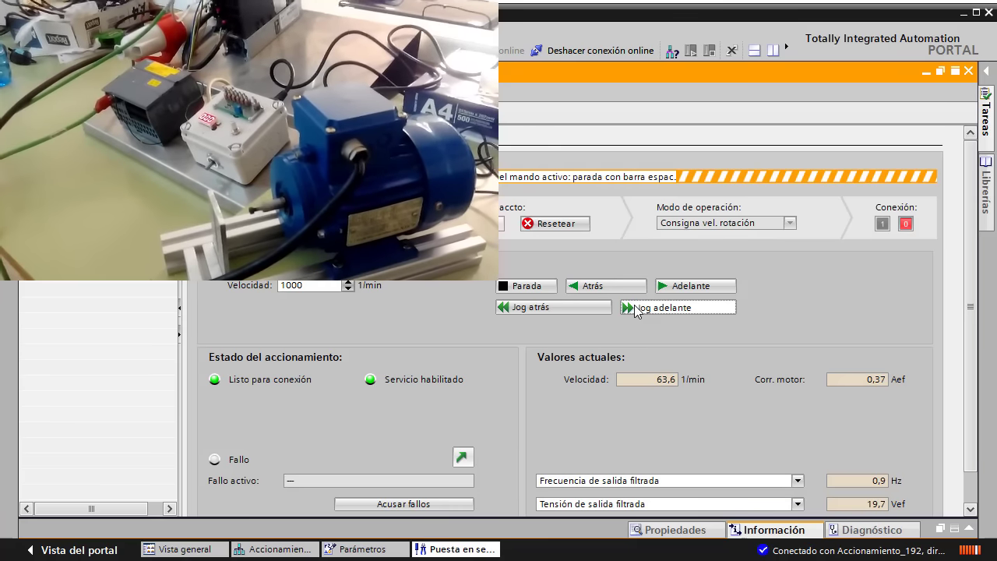
{"action": "left_click", "coordinate": [635, 308]}
{"action": "left_click_drag", "start_coordinate": [635, 308], "coordinate": [635, 308]}
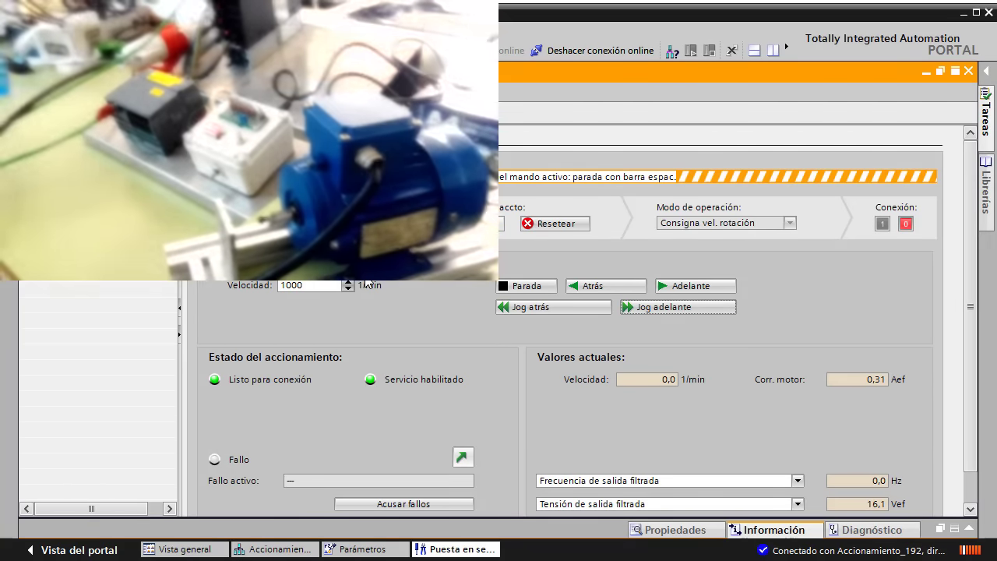
{"action": "key", "text": "space"}
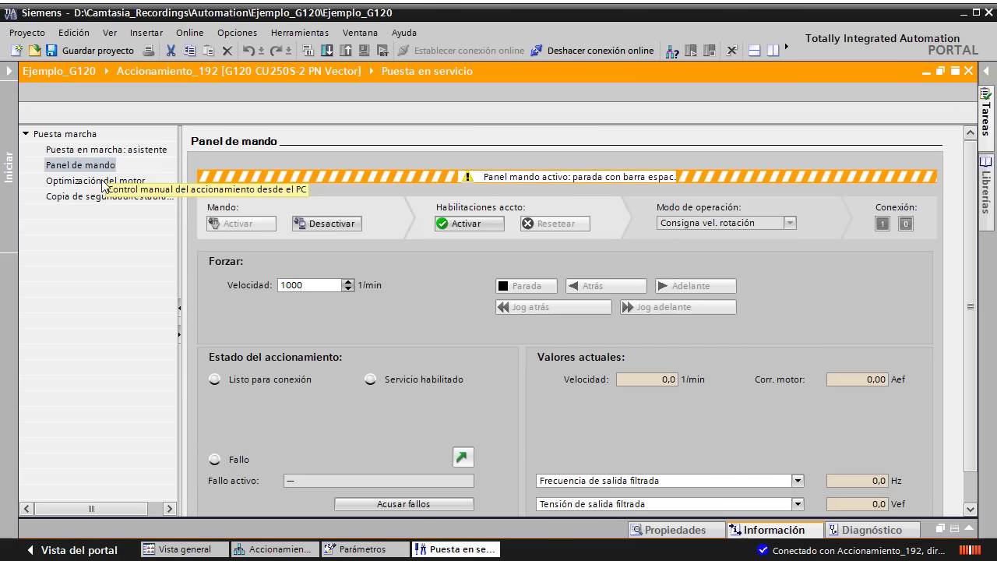
Start the commissioning wizard online and advance past the U/f control type and unchanged I/O presets to the drive settings.
{"action": "left_click", "coordinate": [25, 134]}
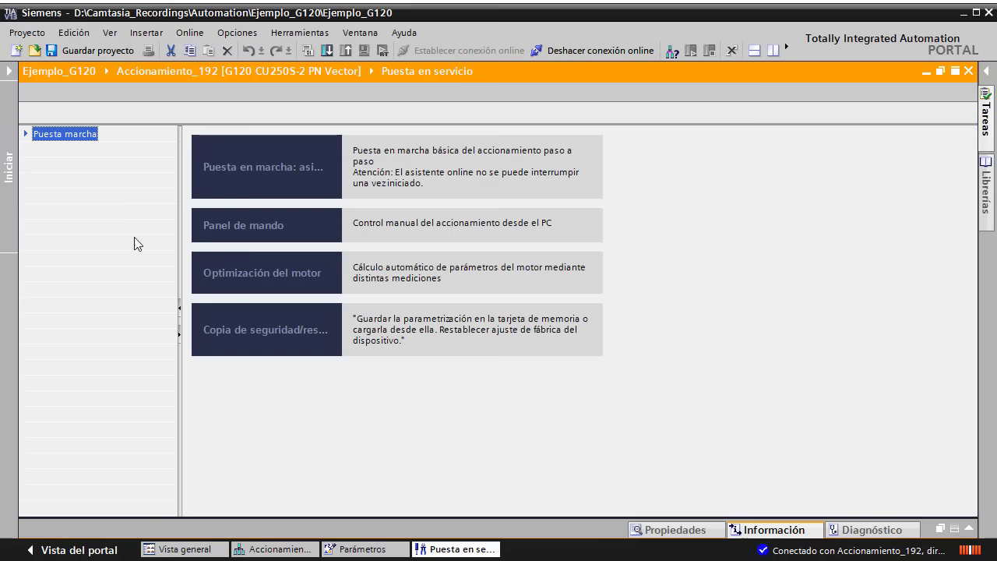
{"action": "left_click", "coordinate": [9, 73]}
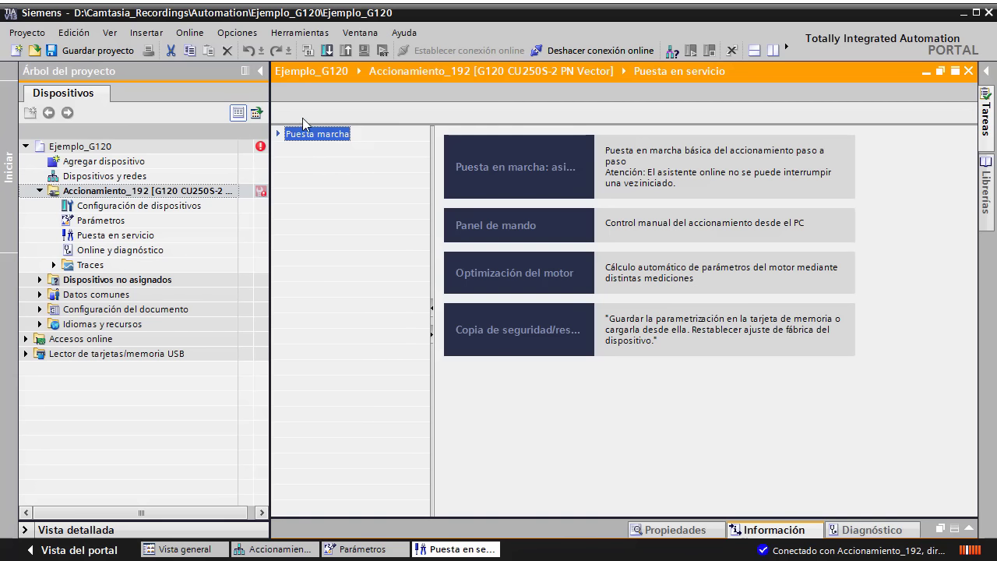
{"action": "left_click", "coordinate": [508, 175]}
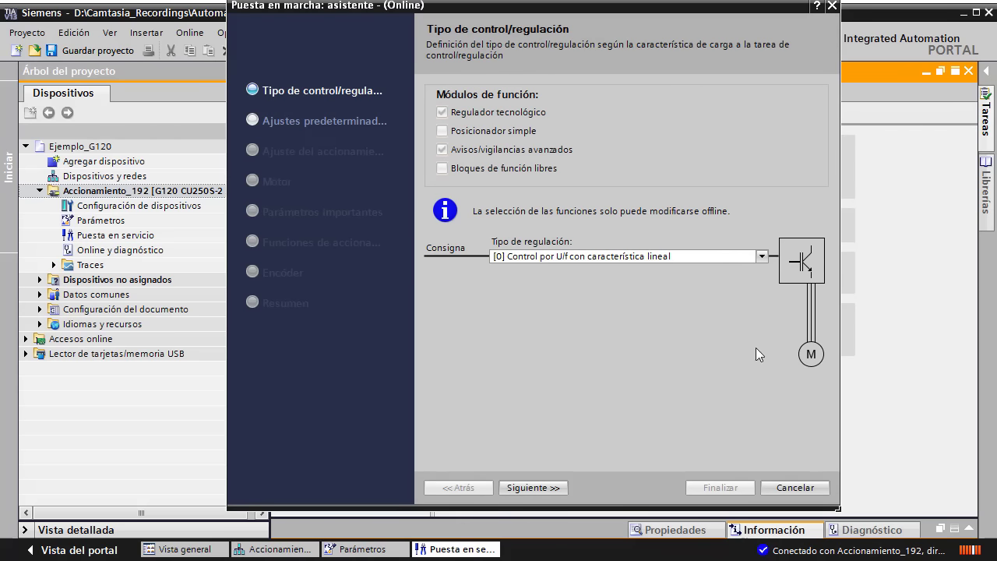
{"action": "left_click", "coordinate": [556, 487]}
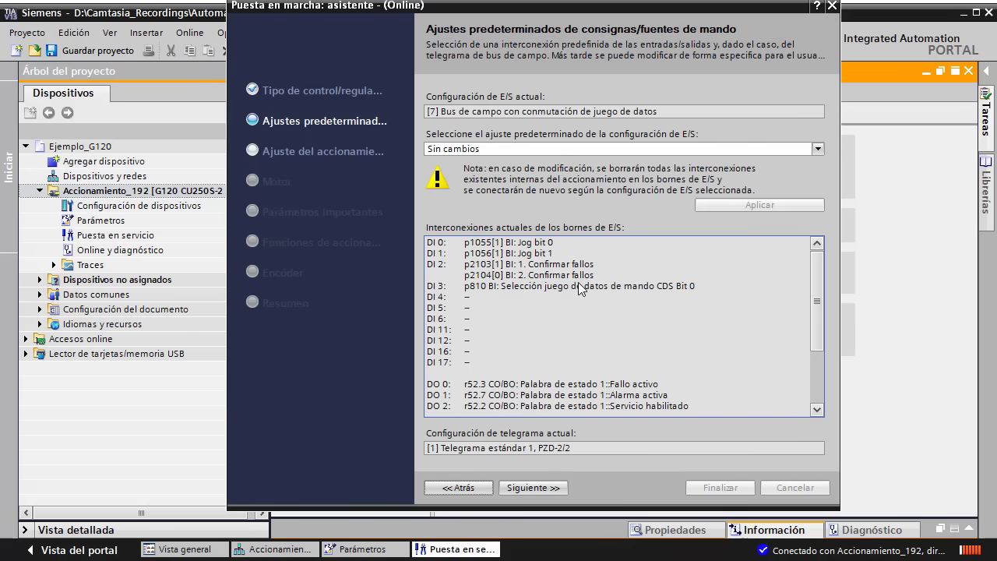
{"action": "left_click", "coordinate": [545, 488]}
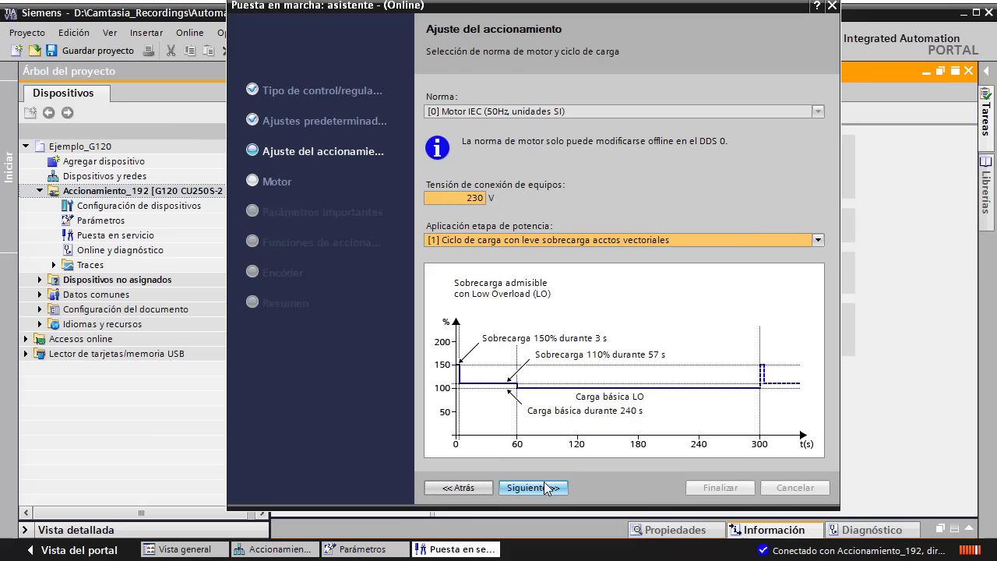
Keep the light-overload power unit application "[1]", and advance past the motor data and important parameters to the drive functions.
{"action": "left_click", "coordinate": [819, 240]}
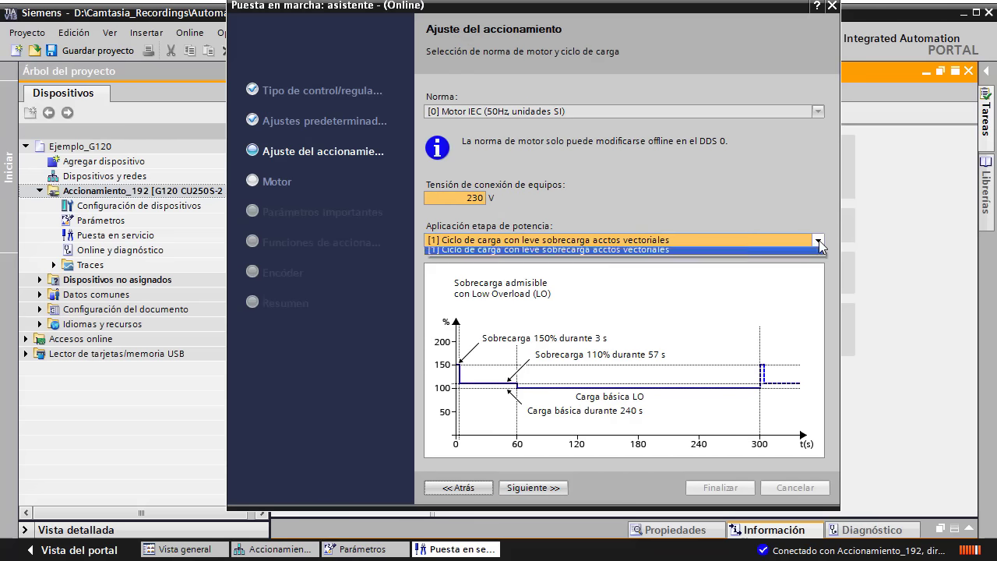
{"action": "left_click", "coordinate": [818, 240]}
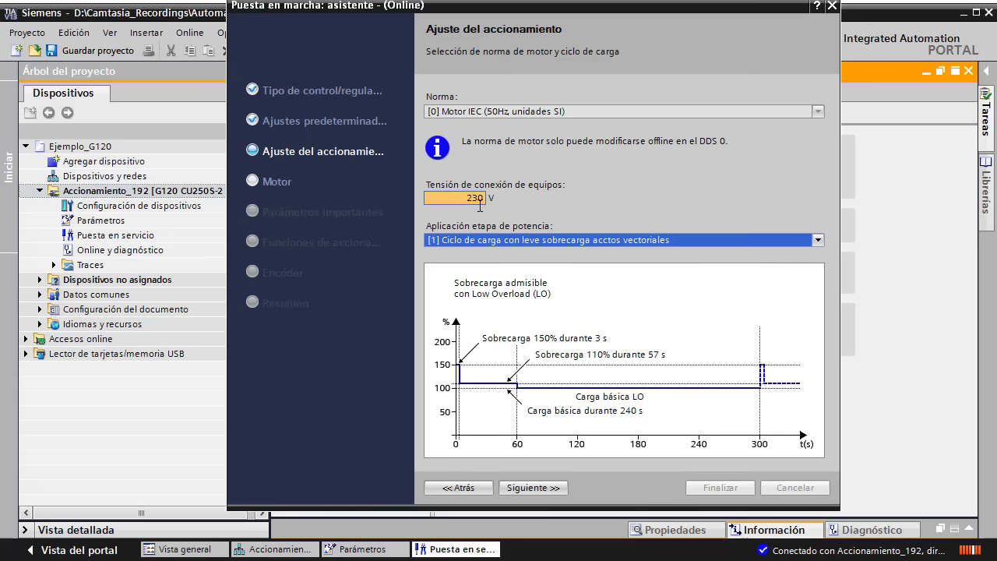
{"action": "left_click", "coordinate": [536, 488]}
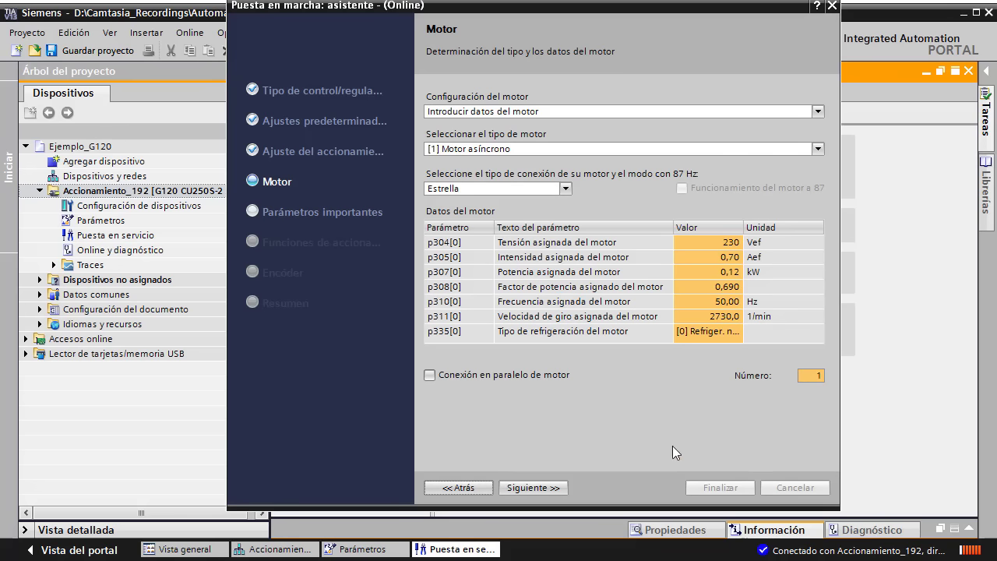
{"action": "left_click", "coordinate": [530, 487]}
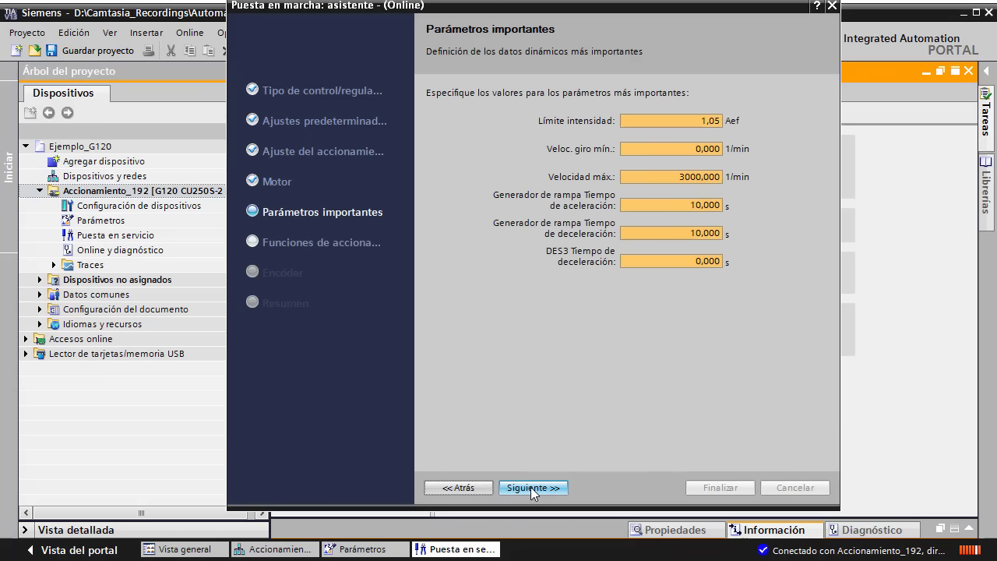
{"action": "left_click", "coordinate": [530, 487]}
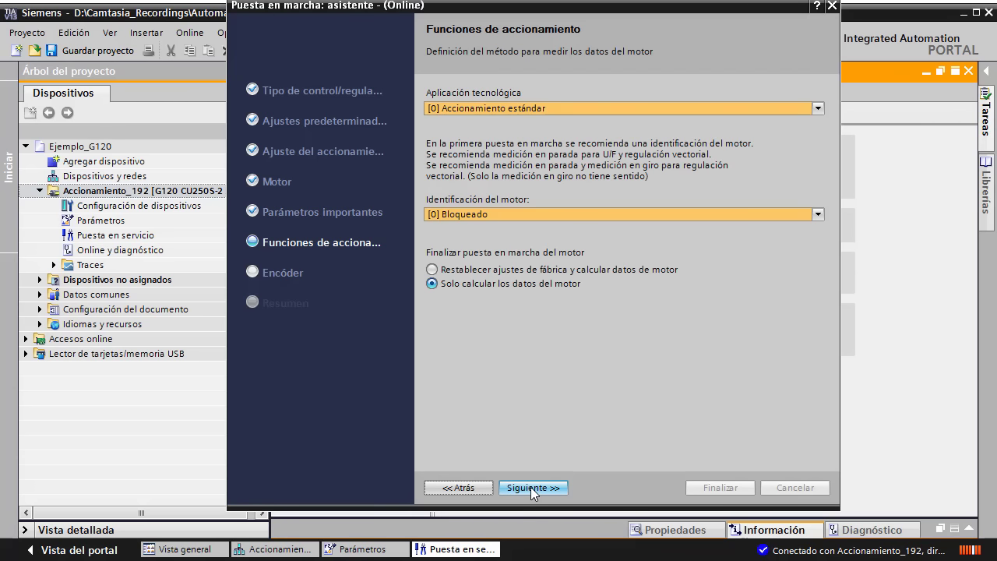
Keep "Solo calcular los datos del motor" selected, leave both encoders unselected, and advance to the summary.
{"action": "left_click", "coordinate": [432, 270]}
{"action": "left_click", "coordinate": [432, 283]}
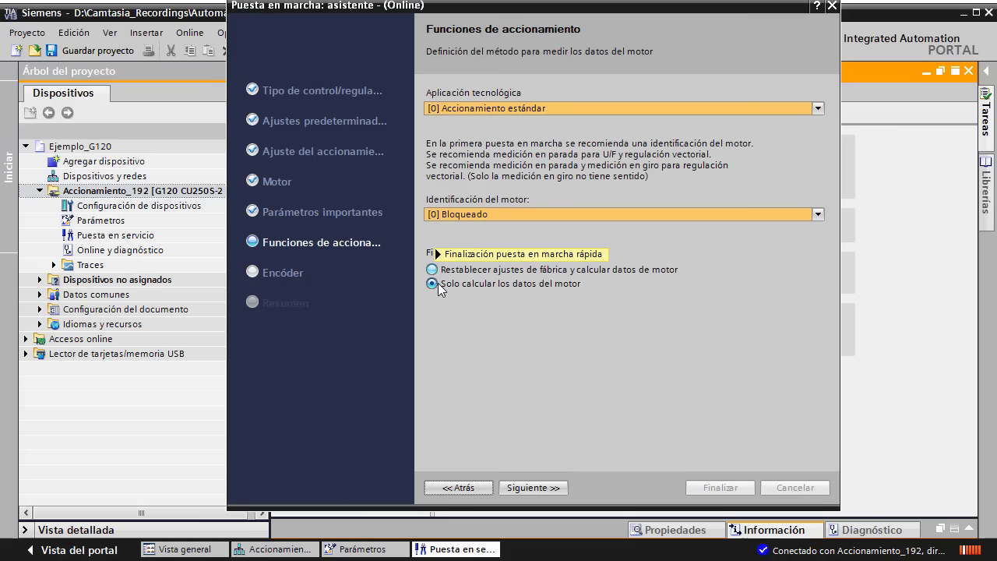
{"action": "left_click", "coordinate": [546, 479]}
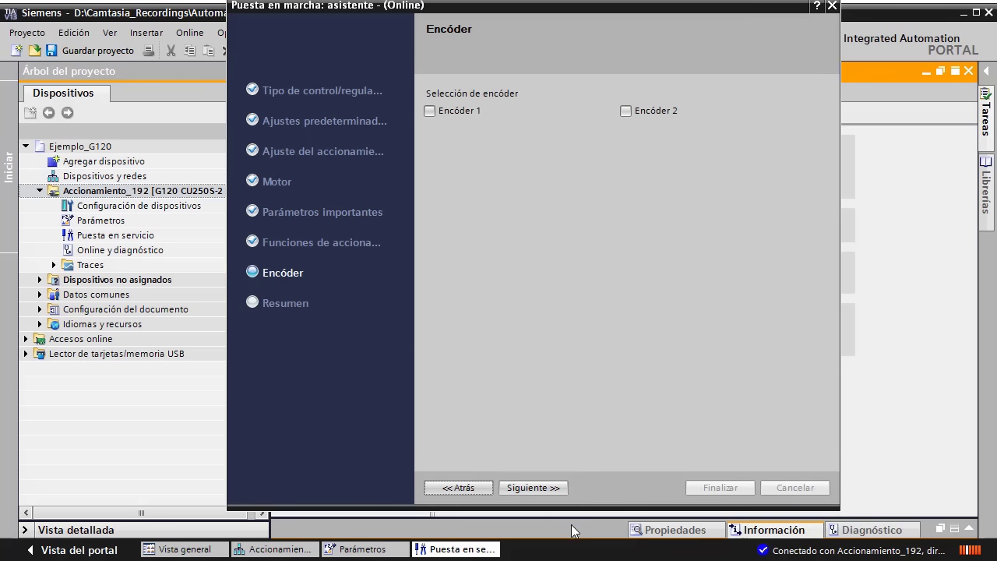
{"action": "left_click", "coordinate": [539, 488]}
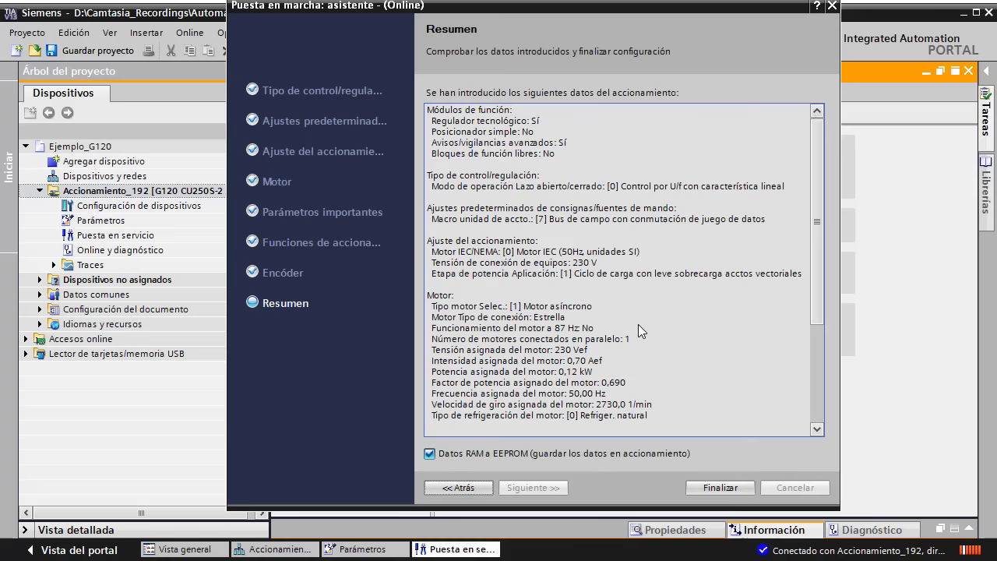